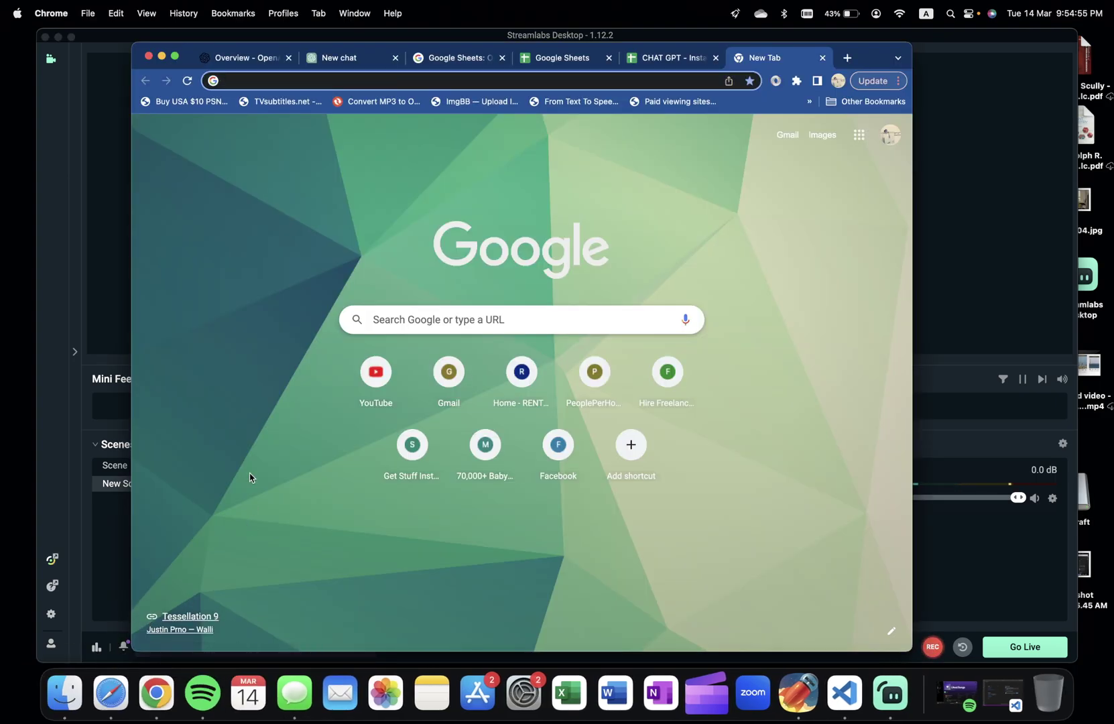
# Step: Switch the Chrome window to full-screen mode
pyautogui.click(175, 57)
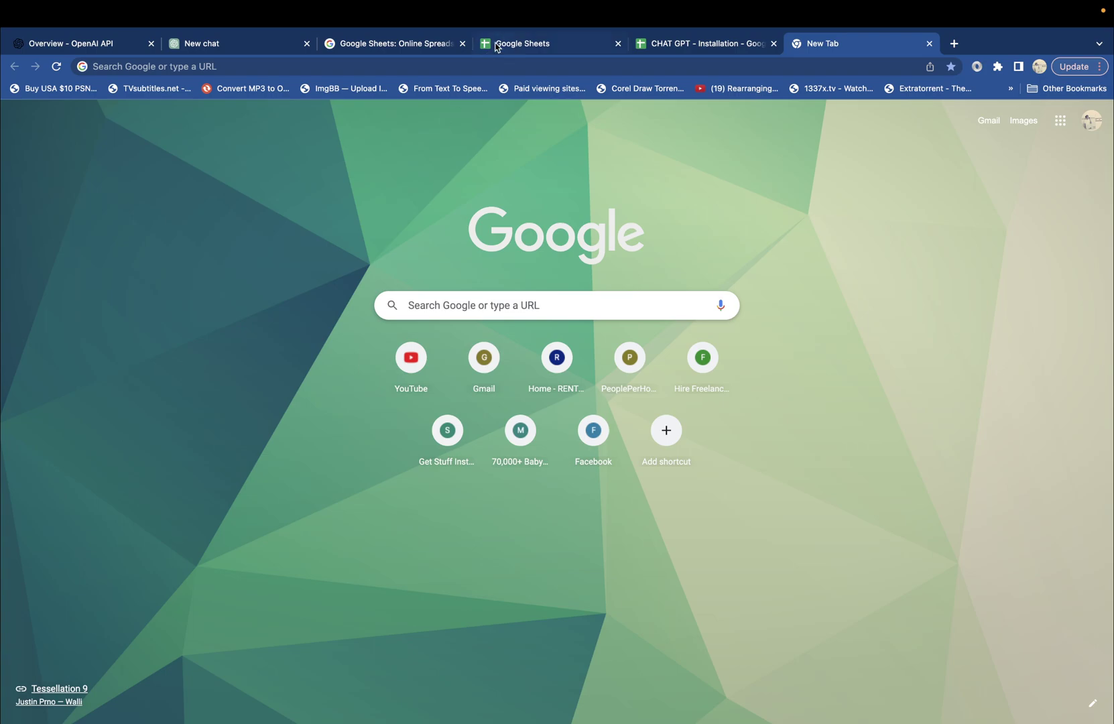
# Step: Search Google for 'google sheets' and go to the Google Sheets page
pyautogui.click(482, 67)
pyautogui.write('g')
pyautogui.press('BackSpace')
pyautogui.write('google')
pyautogui.press('Return')
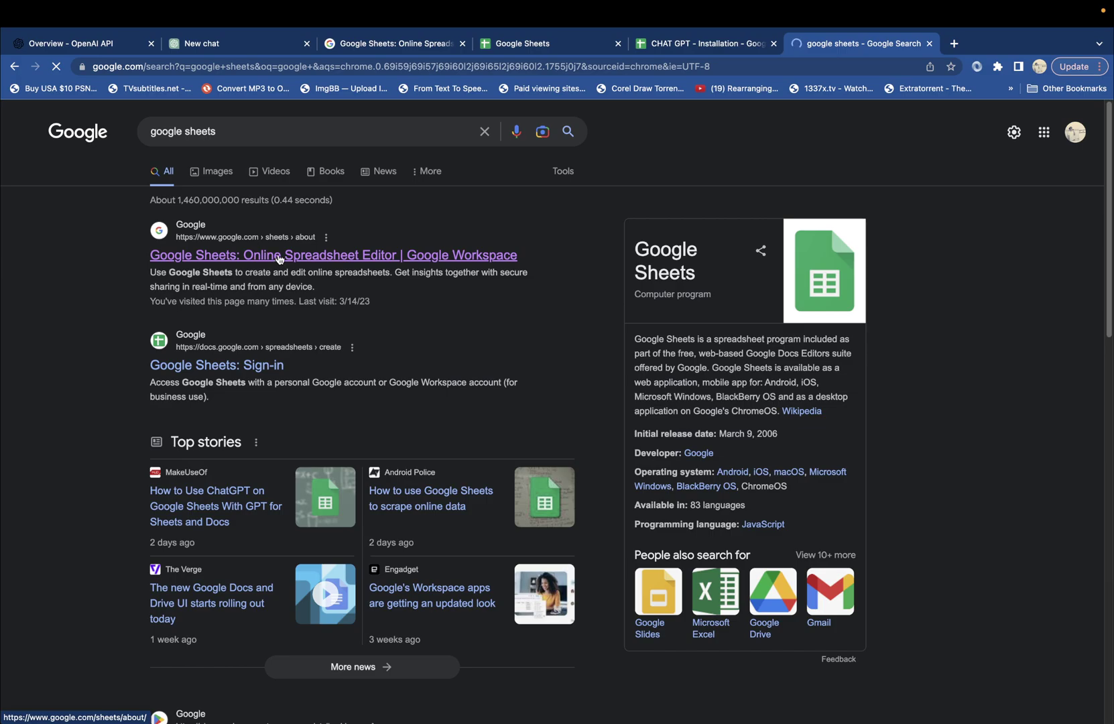
pyautogui.click(277, 259)
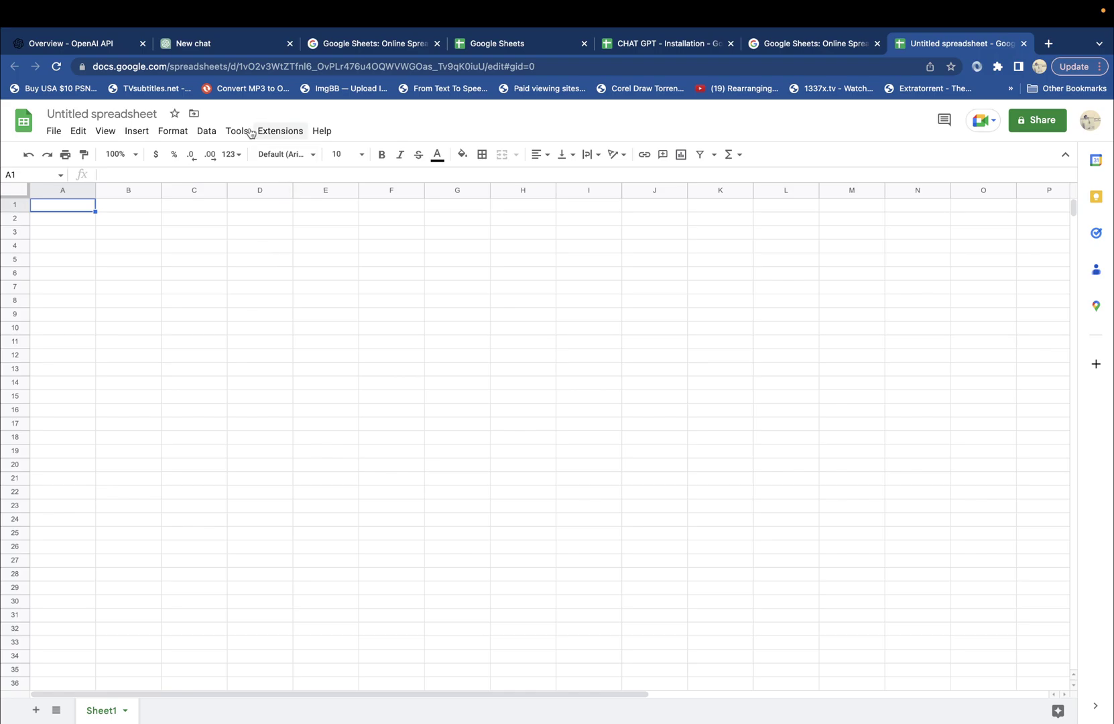
# Step: Search the Workspace Marketplace for 'GPT for Sheets' add-ons from Extensions > Add-ons
pyautogui.click(282, 135)
pyautogui.moveTo(379, 161)
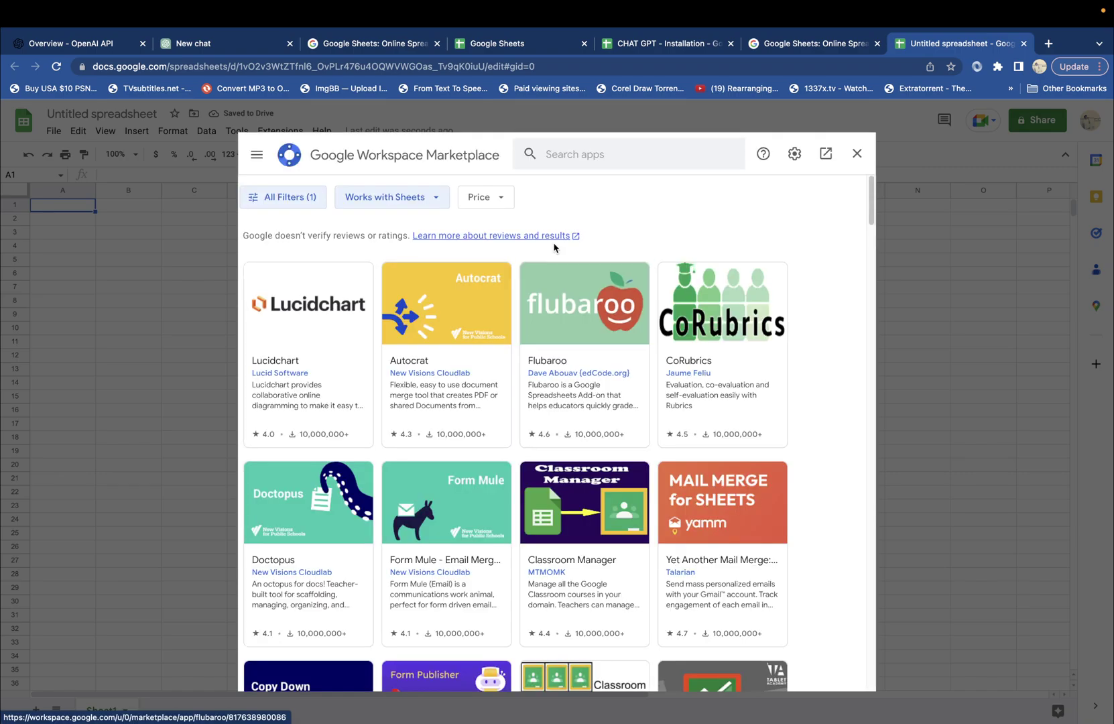
pyautogui.click(582, 160)
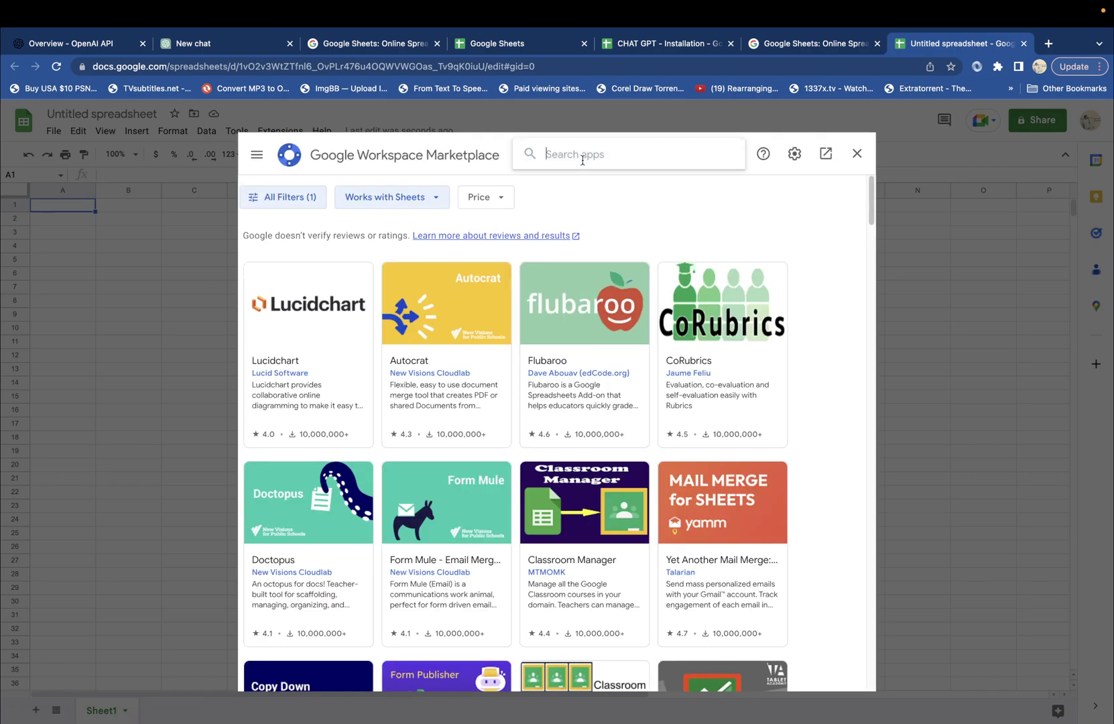
pyautogui.write('Gpt for she')
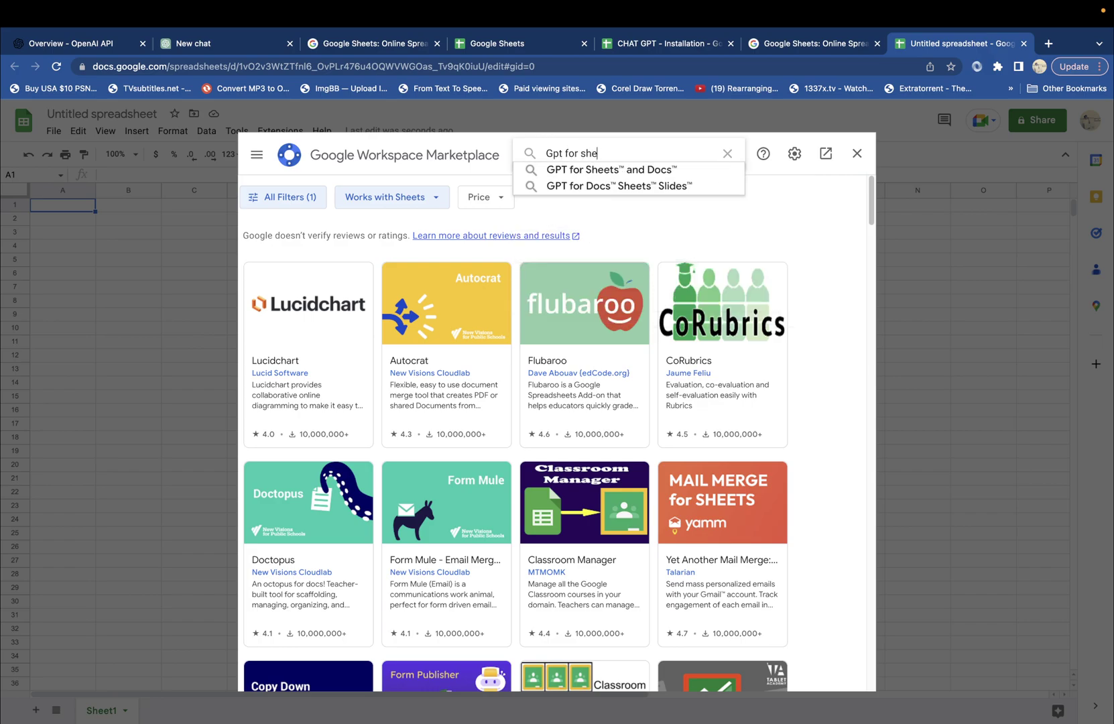
pyautogui.write('ets')
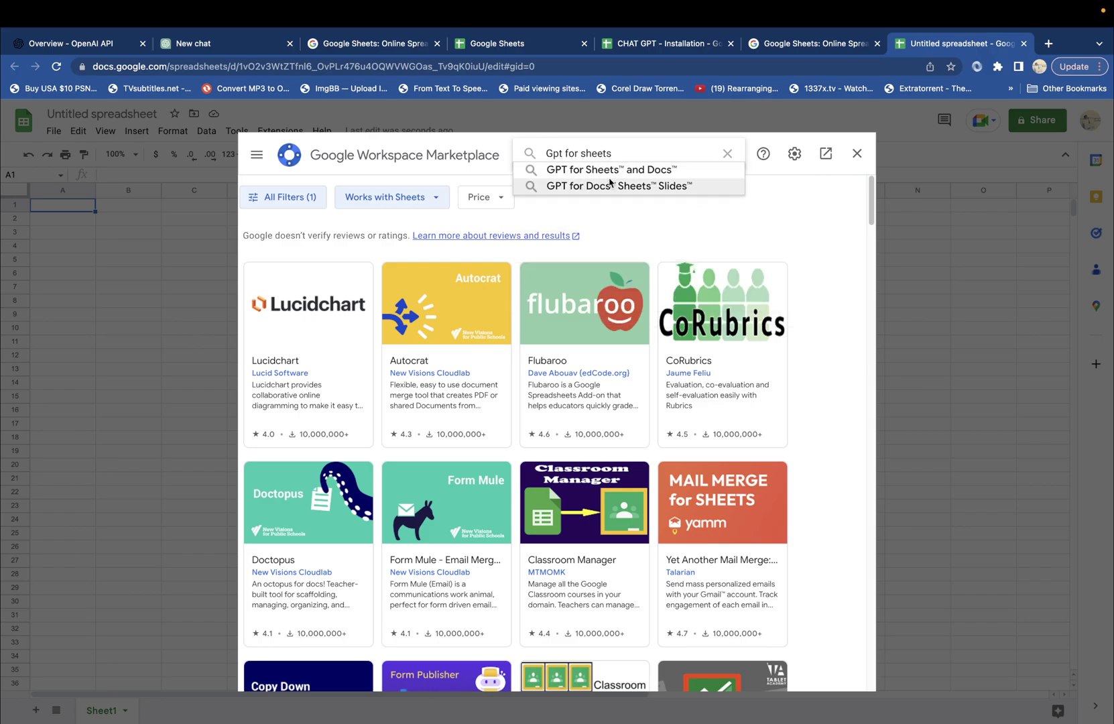
pyautogui.click(611, 187)
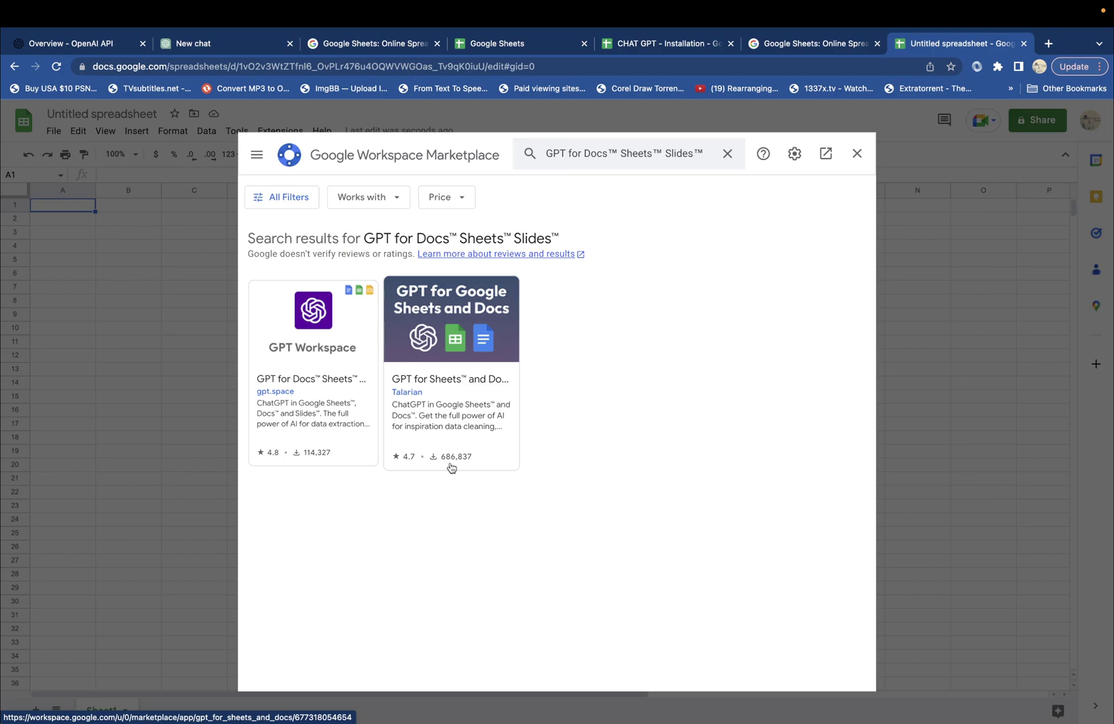
# Step: Install GPT for Sheets and Docs, allow access for the Google account, and finish setup
pyautogui.click(439, 348)
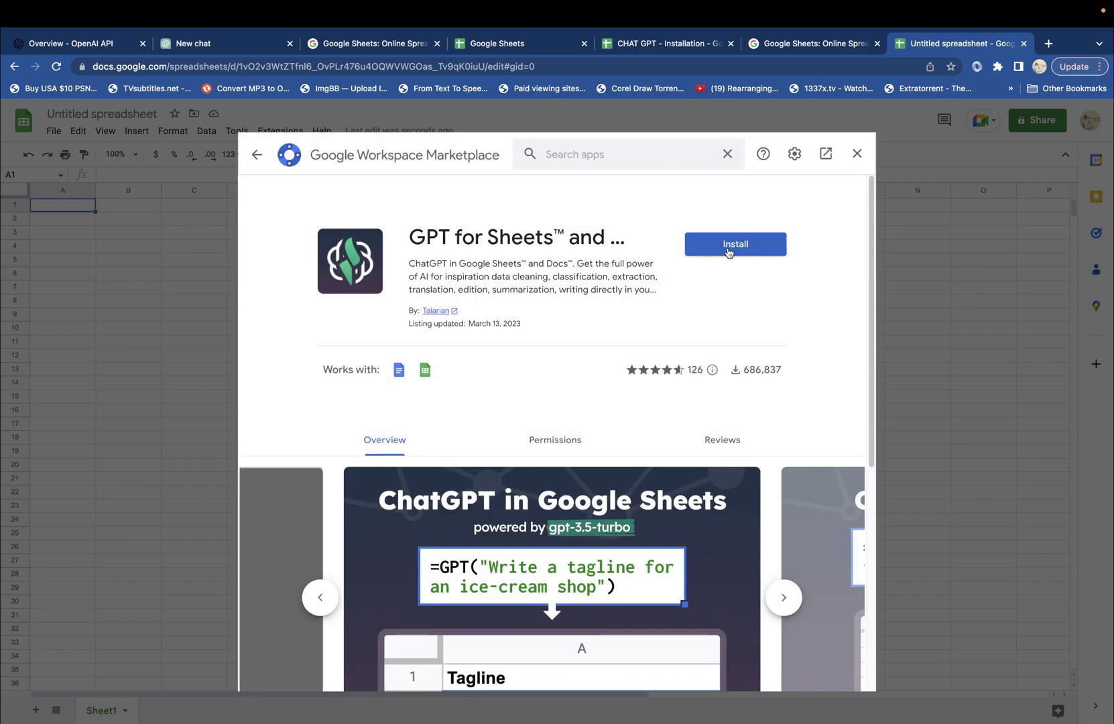
pyautogui.click(721, 250)
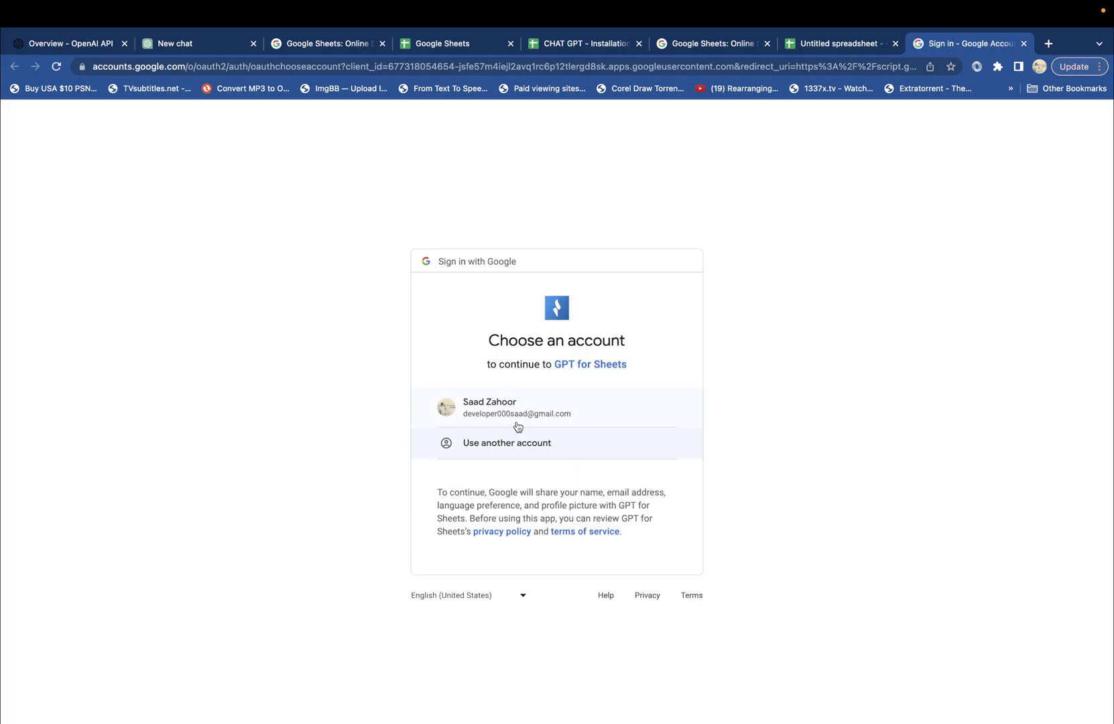
pyautogui.click(517, 424)
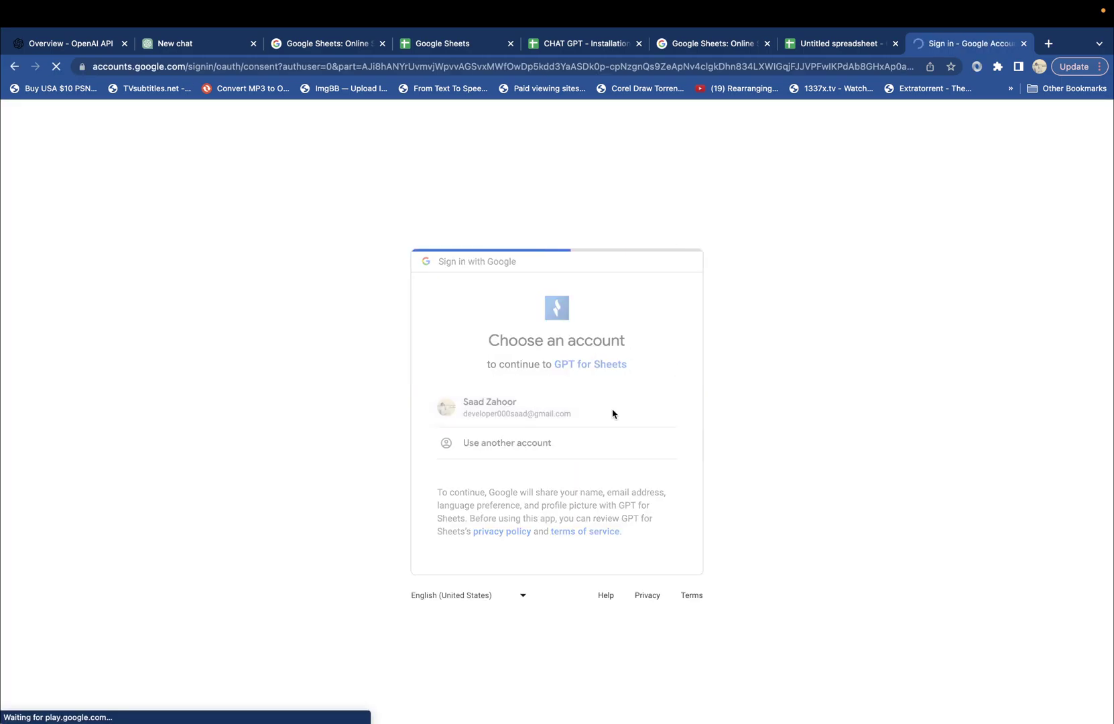
pyautogui.click(611, 633)
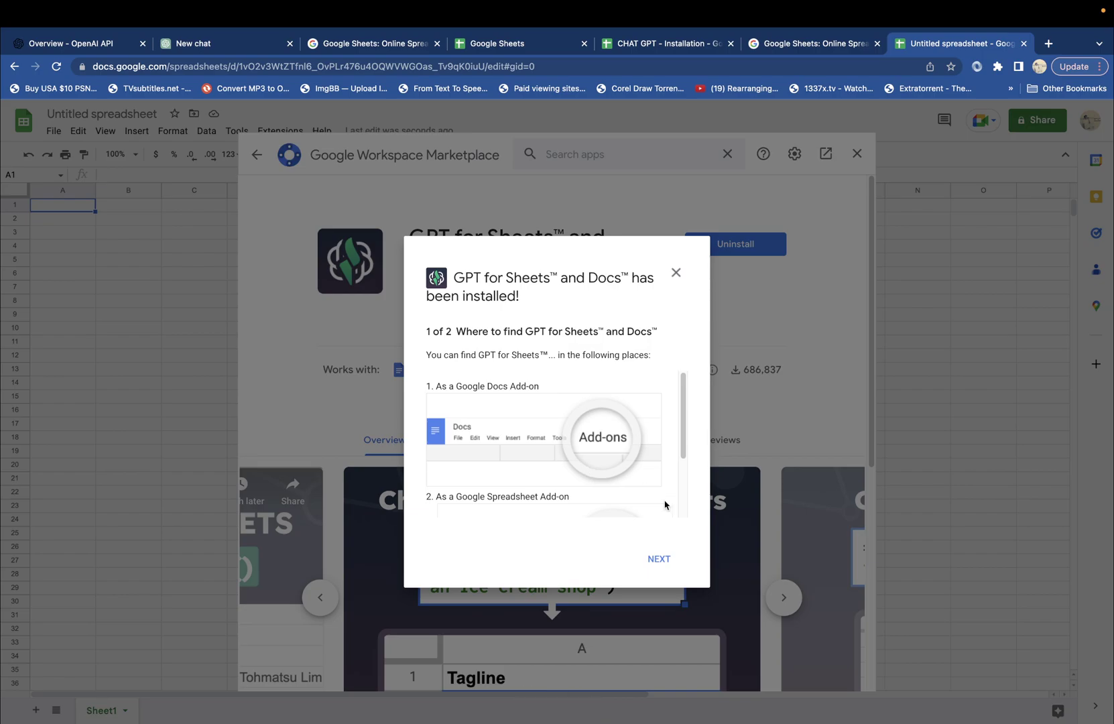
pyautogui.click(659, 559)
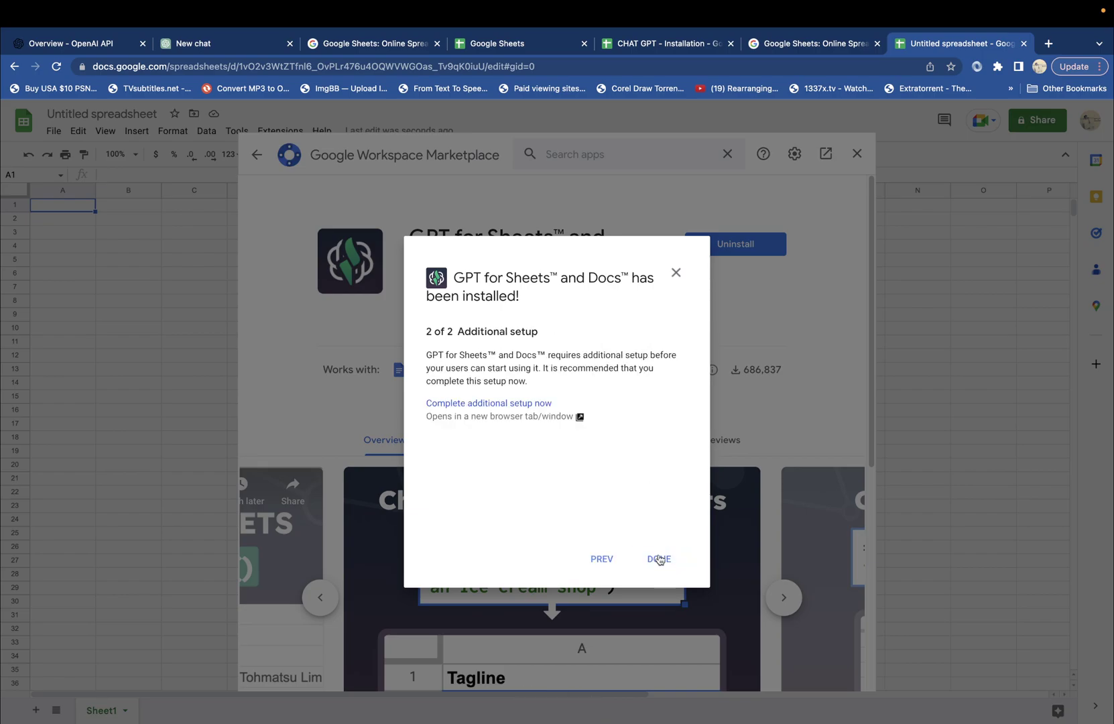
pyautogui.click(660, 560)
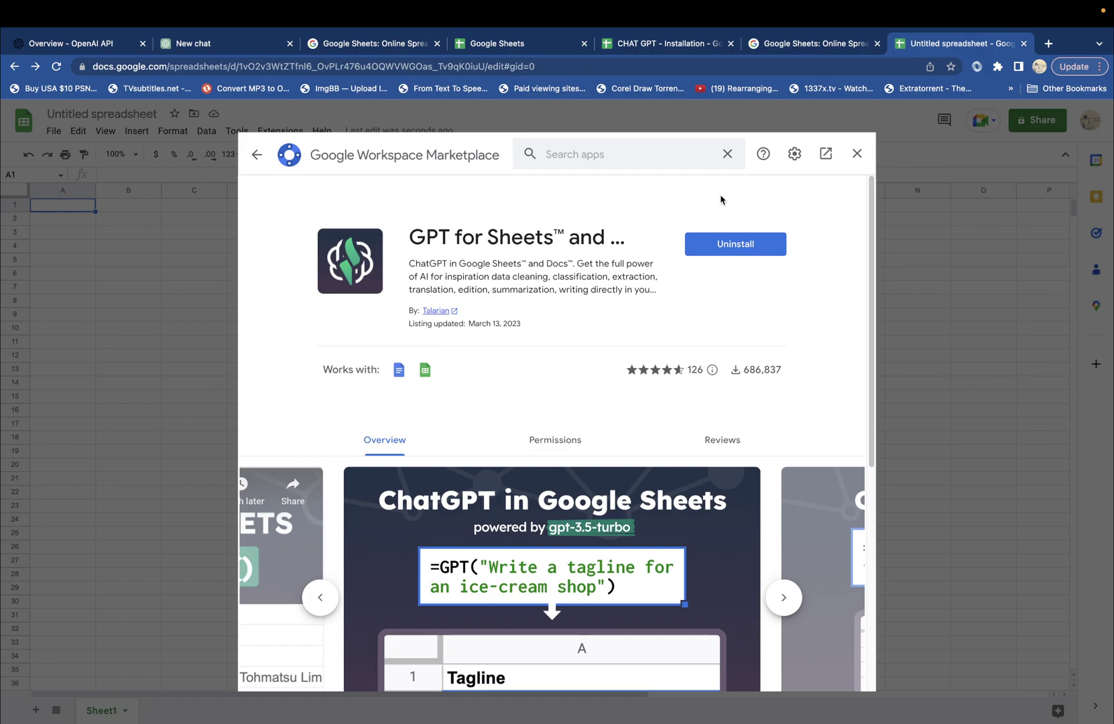
# Step: Close the Marketplace and check the Extensions menu for the new GPT add-on
pyautogui.click(857, 154)
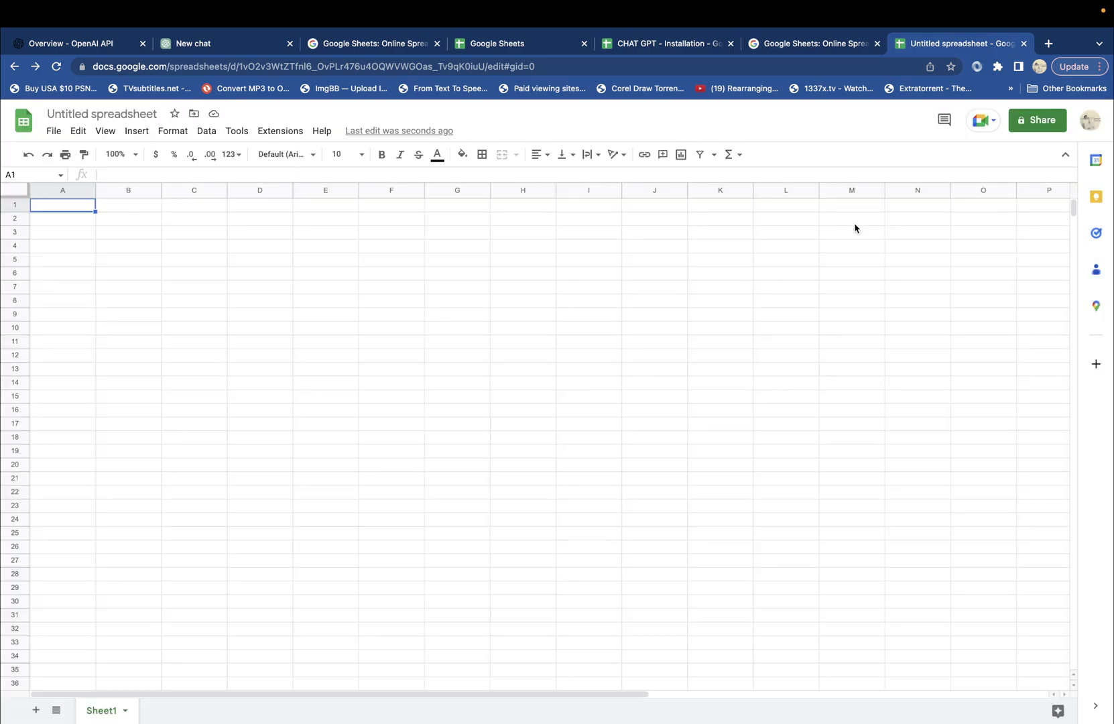
pyautogui.click(292, 137)
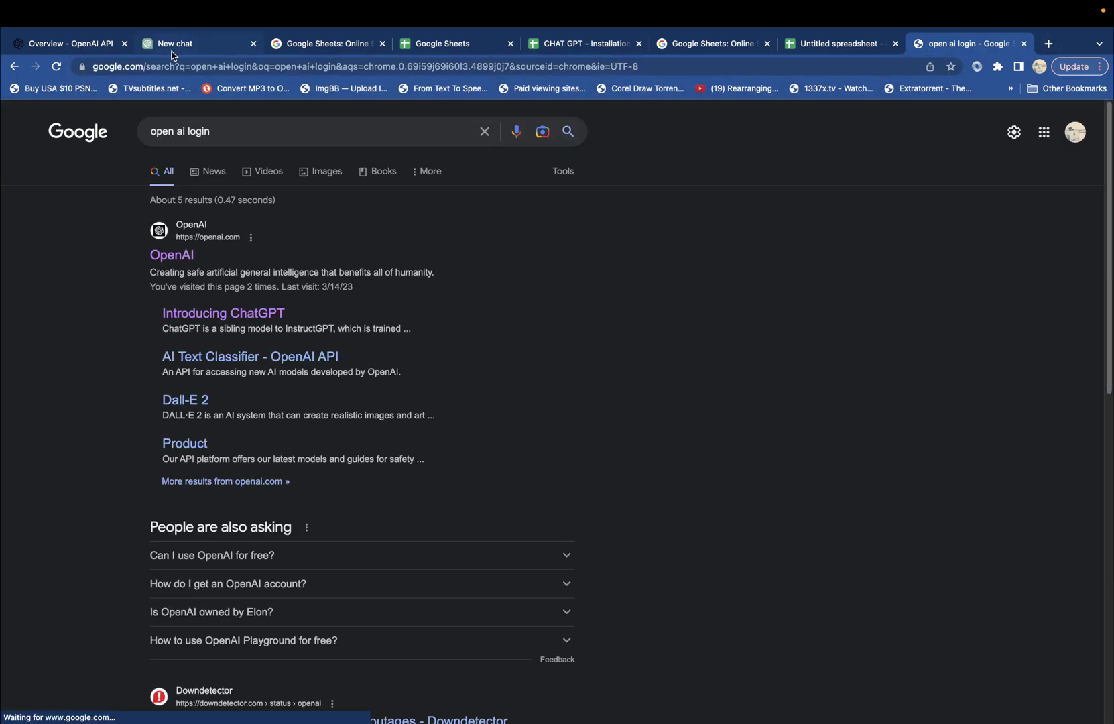
# Step: Switch to the OpenAI Platform tab and select its platform.openai.com address
pyautogui.click(72, 51)
pyautogui.click(167, 68)
pyautogui.click(176, 196)
pyautogui.click(118, 70)
pyautogui.click(240, 68)
pyautogui.moveTo(240, 69); pyautogui.dragTo(98, 68)
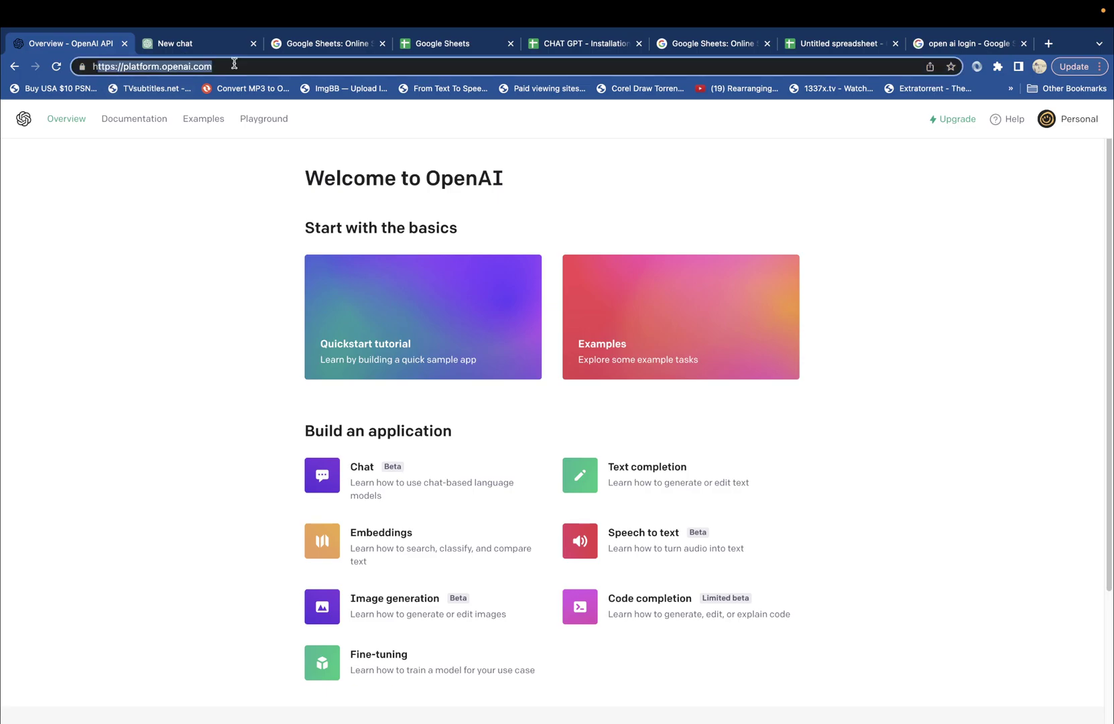
# Step: Go to View API keys from the Personal account menu and review the existing key
pyautogui.click(1077, 124)
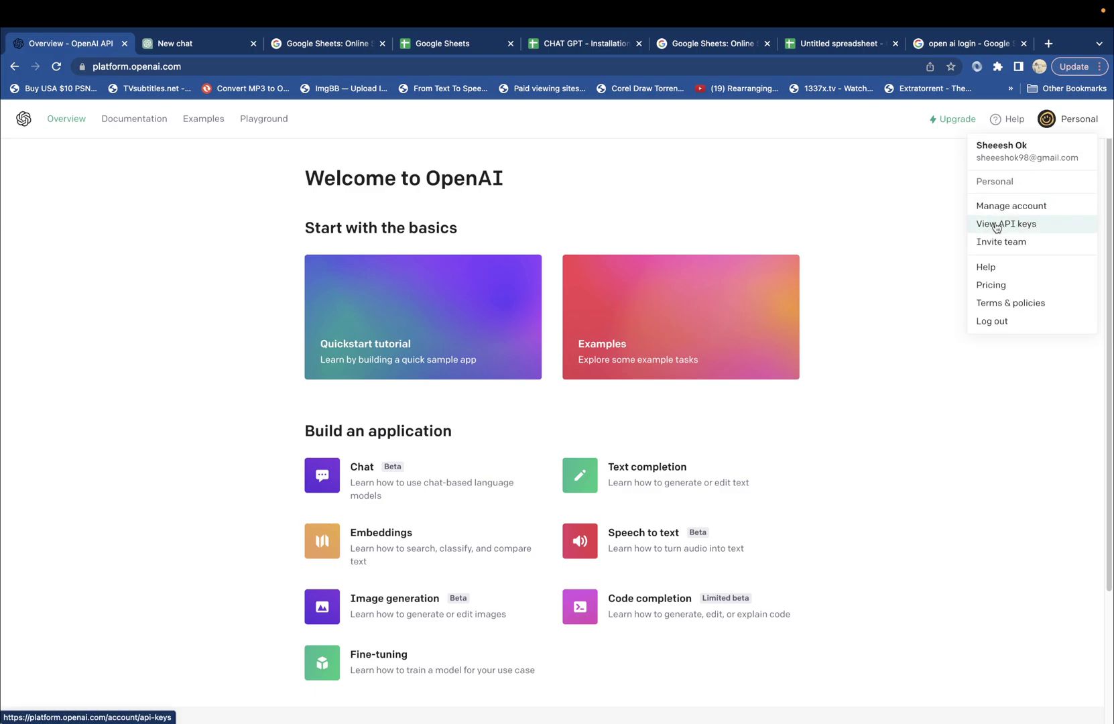
pyautogui.click(1016, 225)
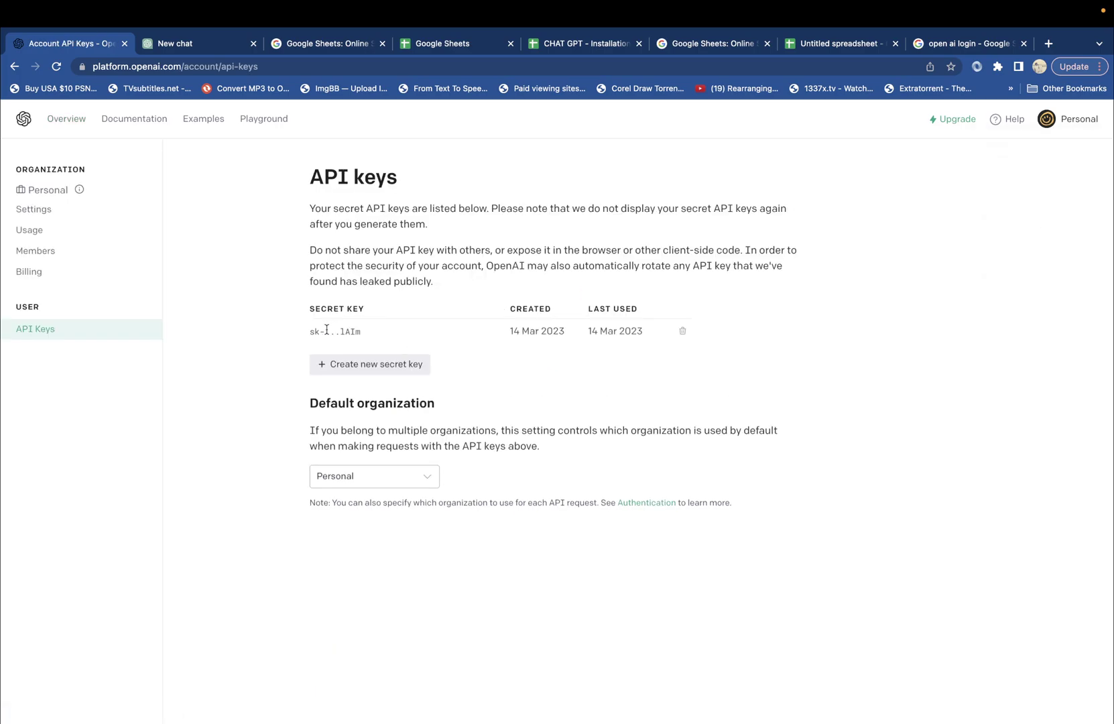
pyautogui.moveTo(308, 335); pyautogui.dragTo(589, 326)
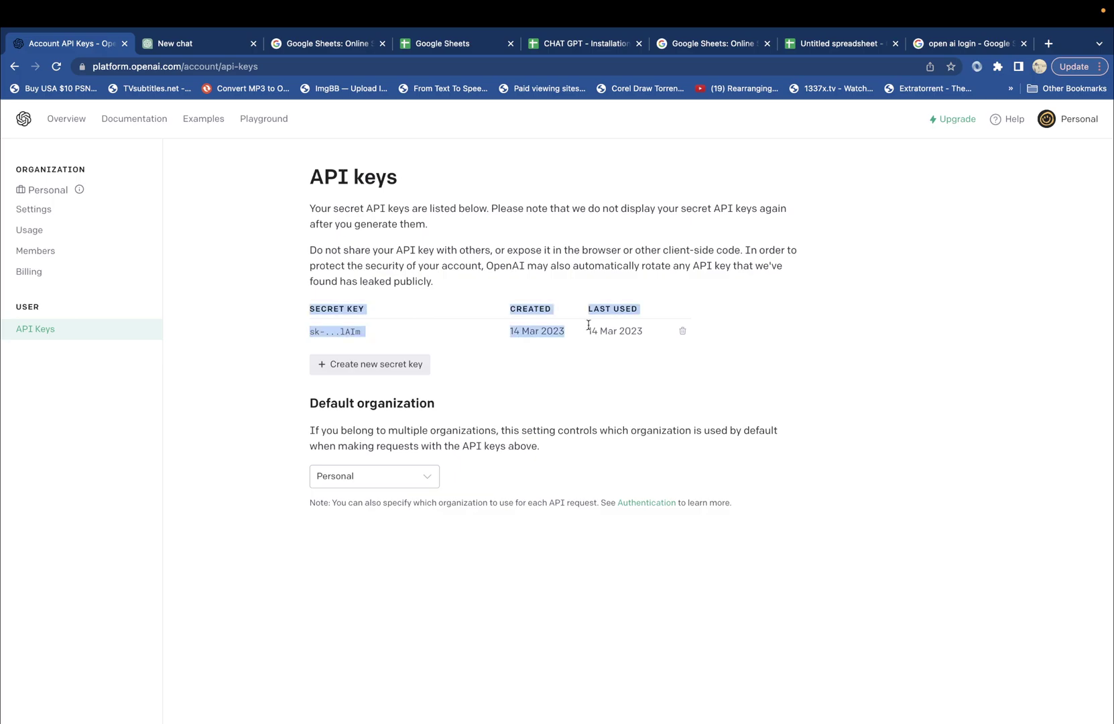
pyautogui.click(590, 327)
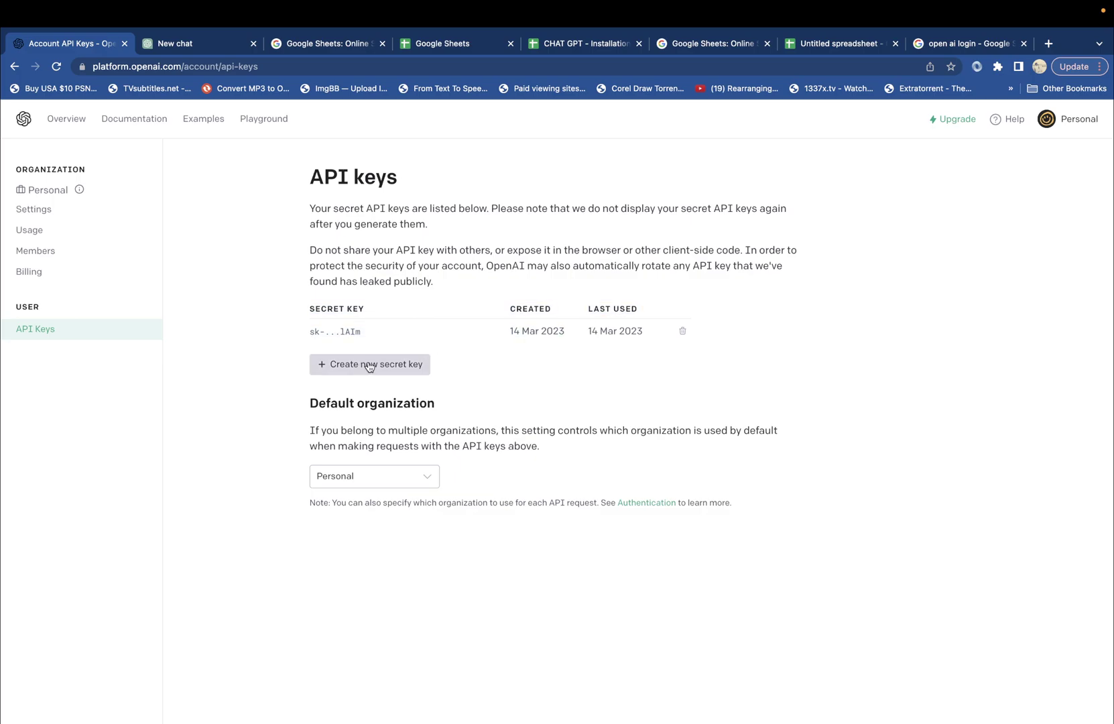
# Step: Create a new secret key, copy it, and close the key dialog
pyautogui.click(373, 370)
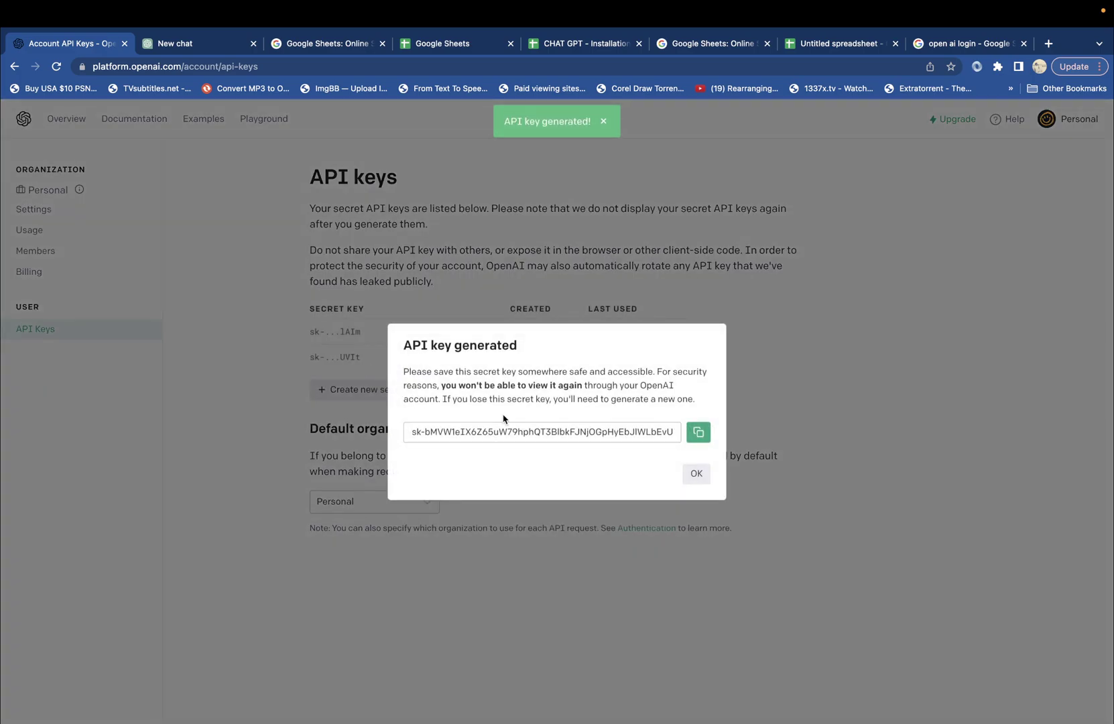
pyautogui.click(467, 430)
pyautogui.click(424, 433)
pyautogui.moveTo(409, 433)
pyautogui.mouseDown()
pyautogui.moveTo(671, 430)
pyautogui.moveTo(434, 435)
pyautogui.mouseUp()
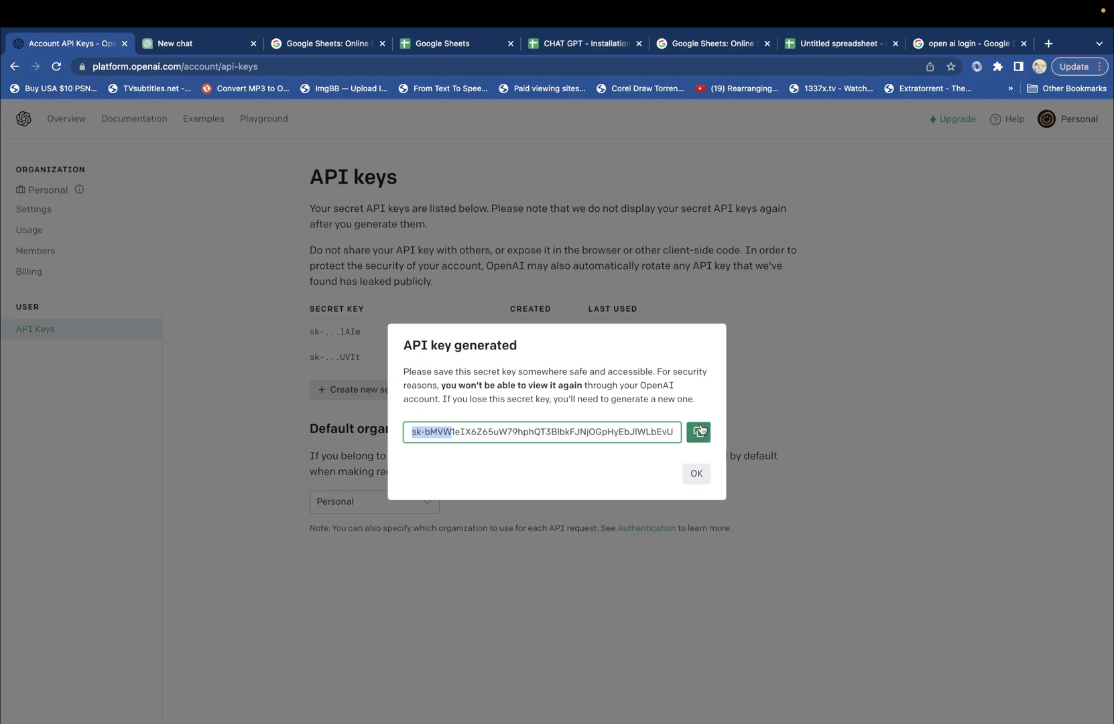
pyautogui.tripleClick(630, 430)
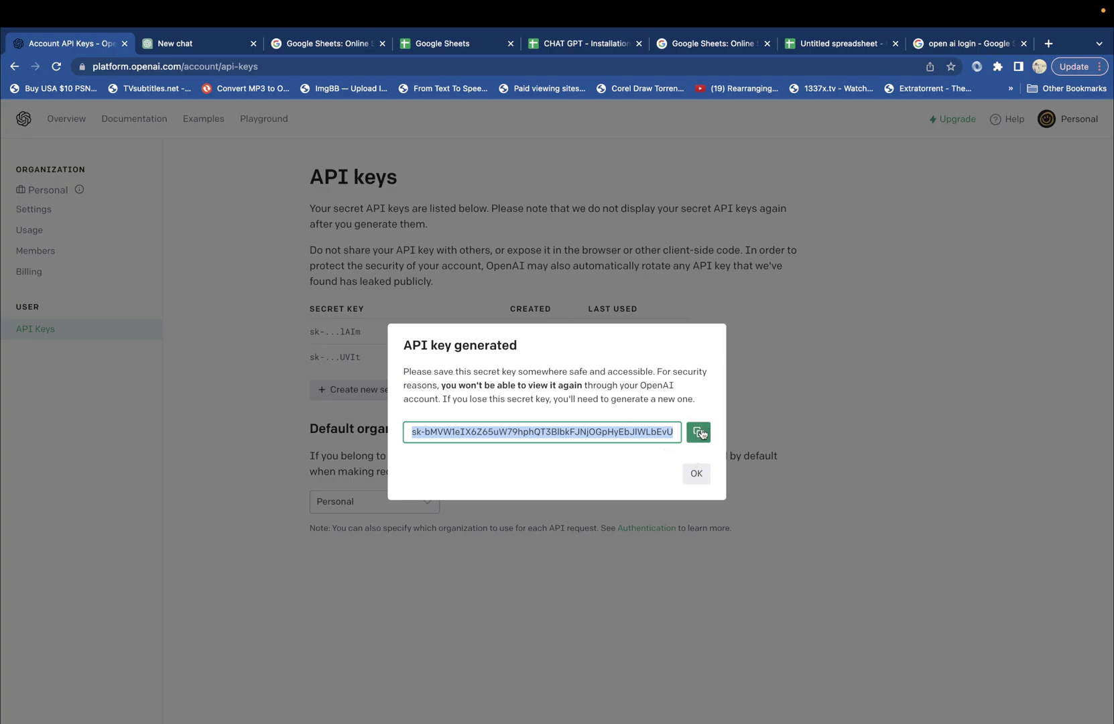
pyautogui.click(701, 435)
pyautogui.click(696, 473)
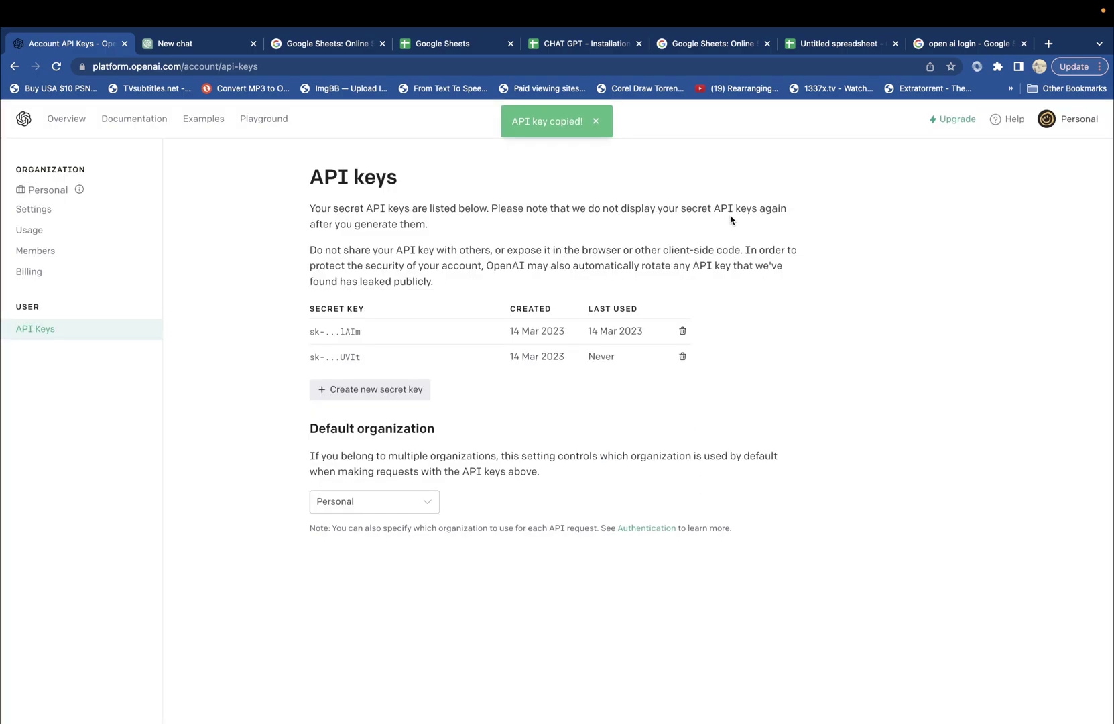
# Step: Paste the new OpenAI key into the GPT add-on's API key dialog, check it, and save
pyautogui.click(823, 53)
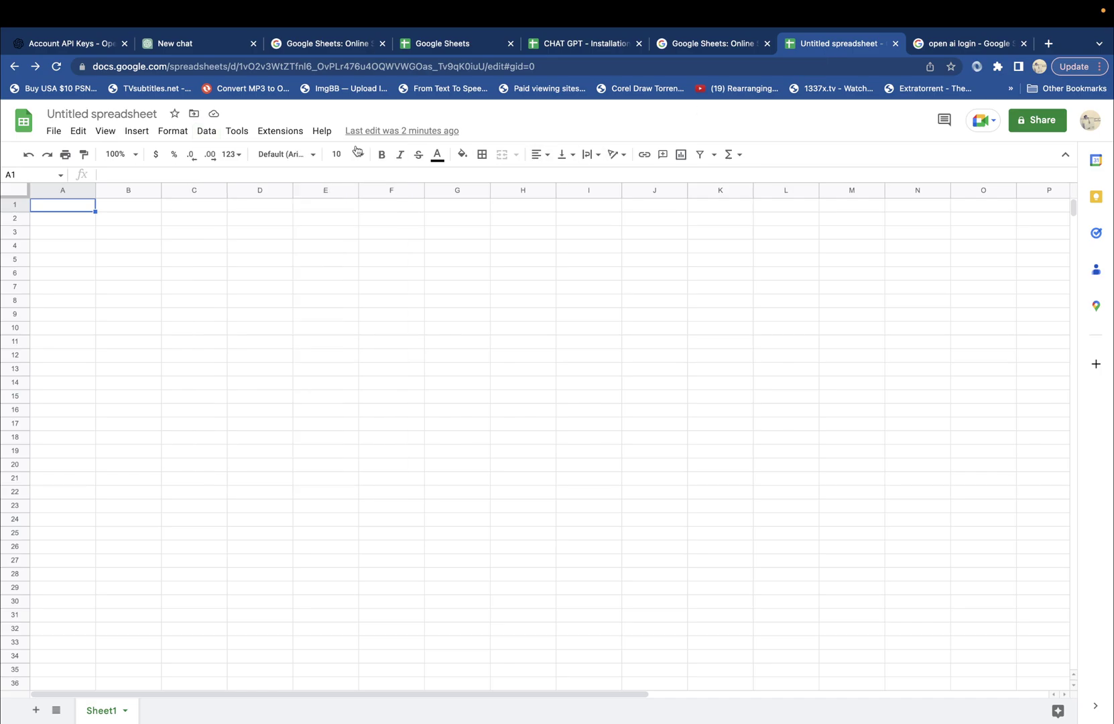
pyautogui.click(291, 131)
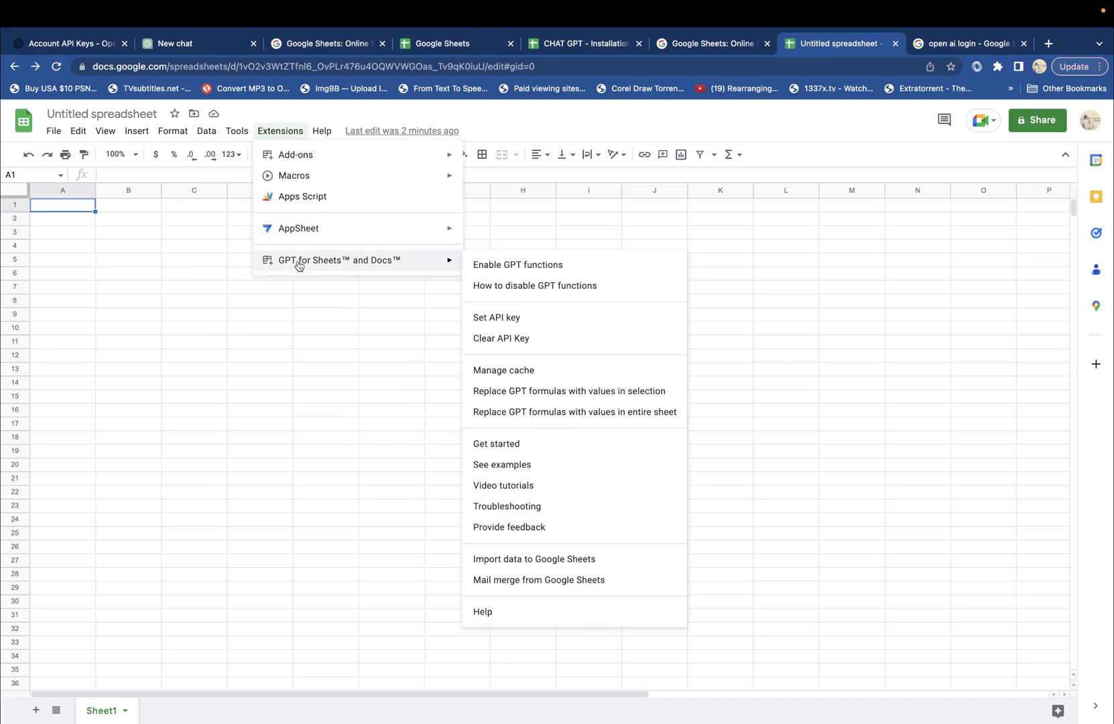
pyautogui.moveTo(340, 260)
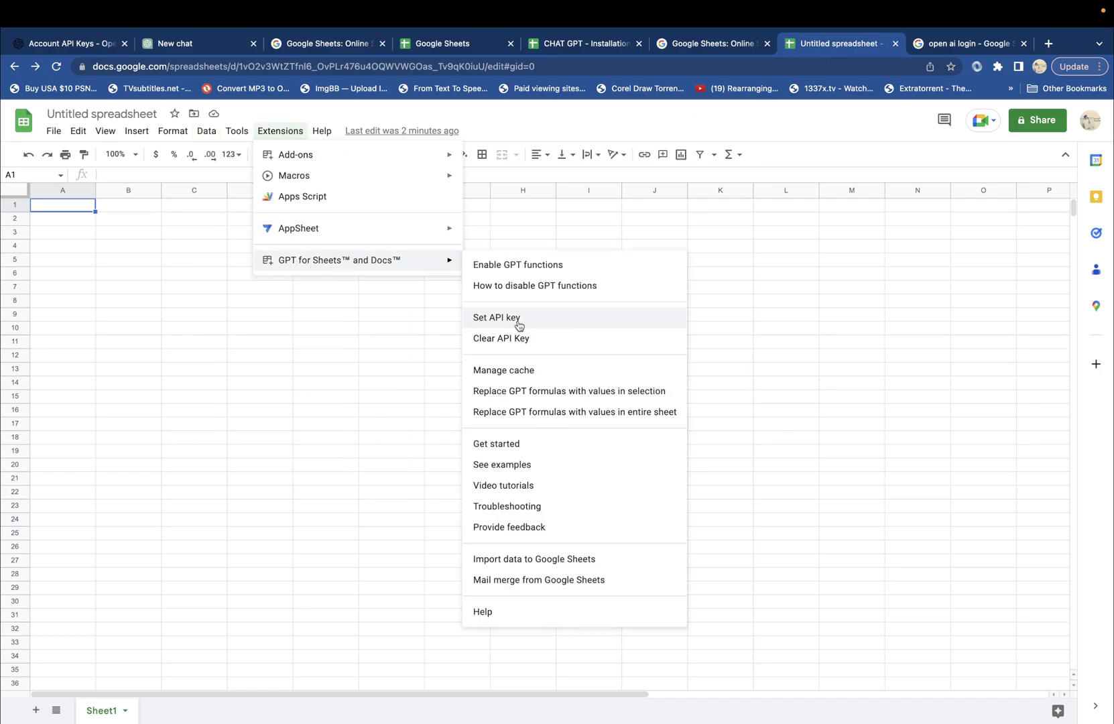
pyautogui.click(497, 318)
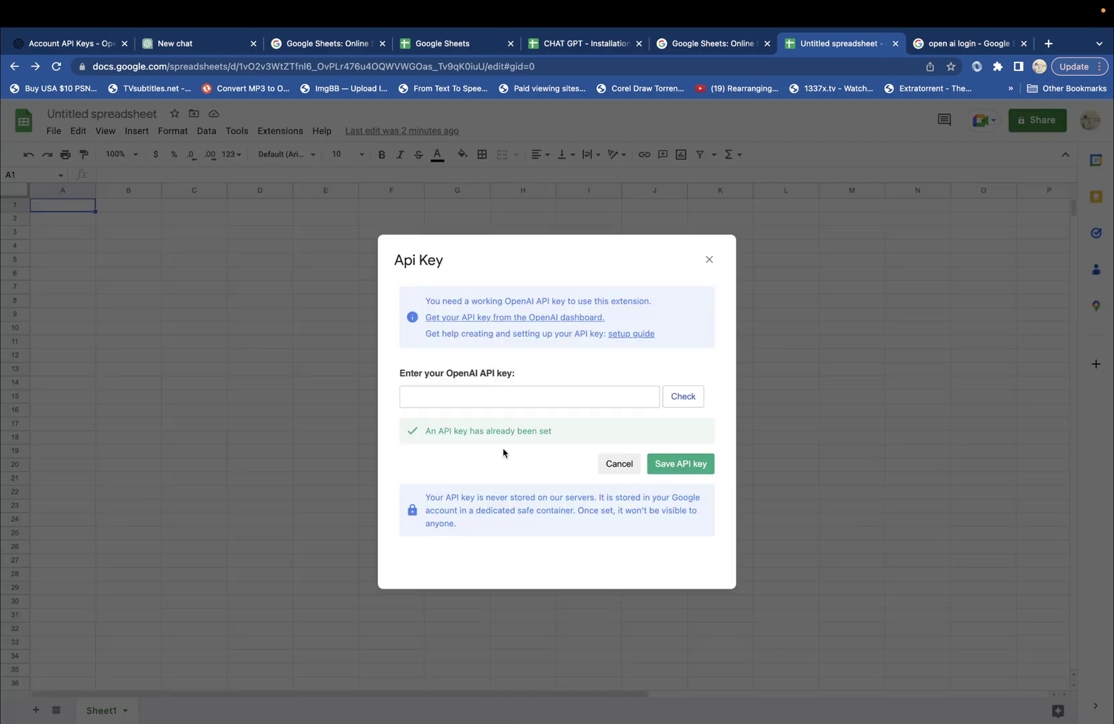
pyautogui.click(498, 396)
pyautogui.press('super+v')
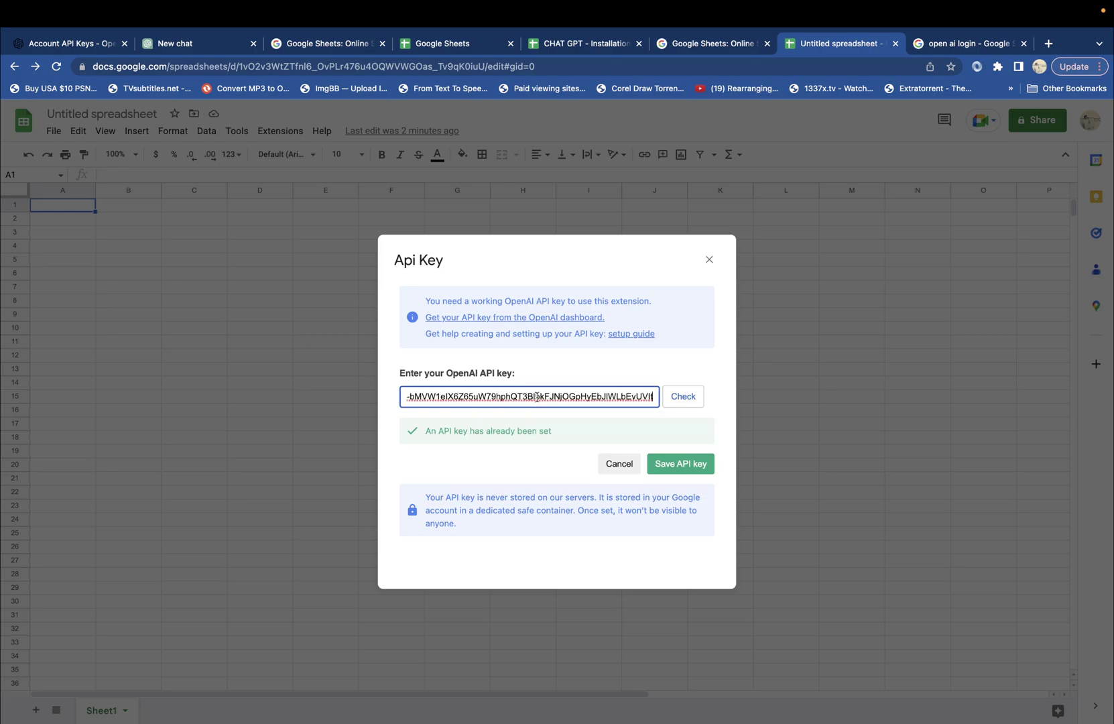
pyautogui.click(683, 397)
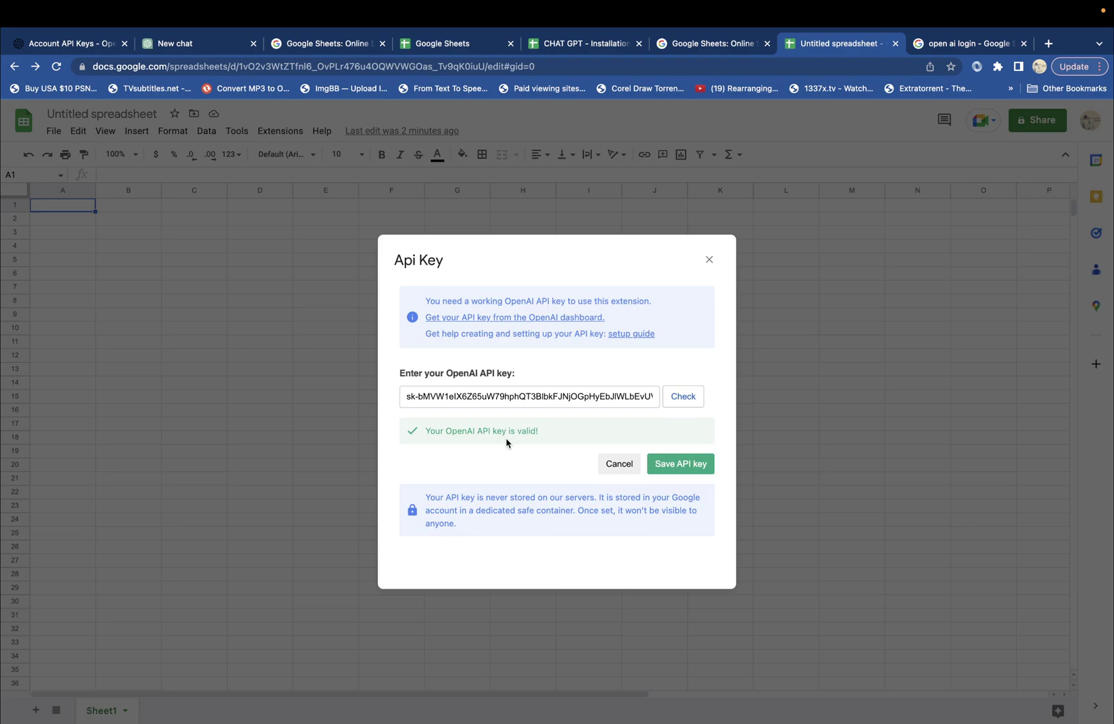
pyautogui.click(681, 470)
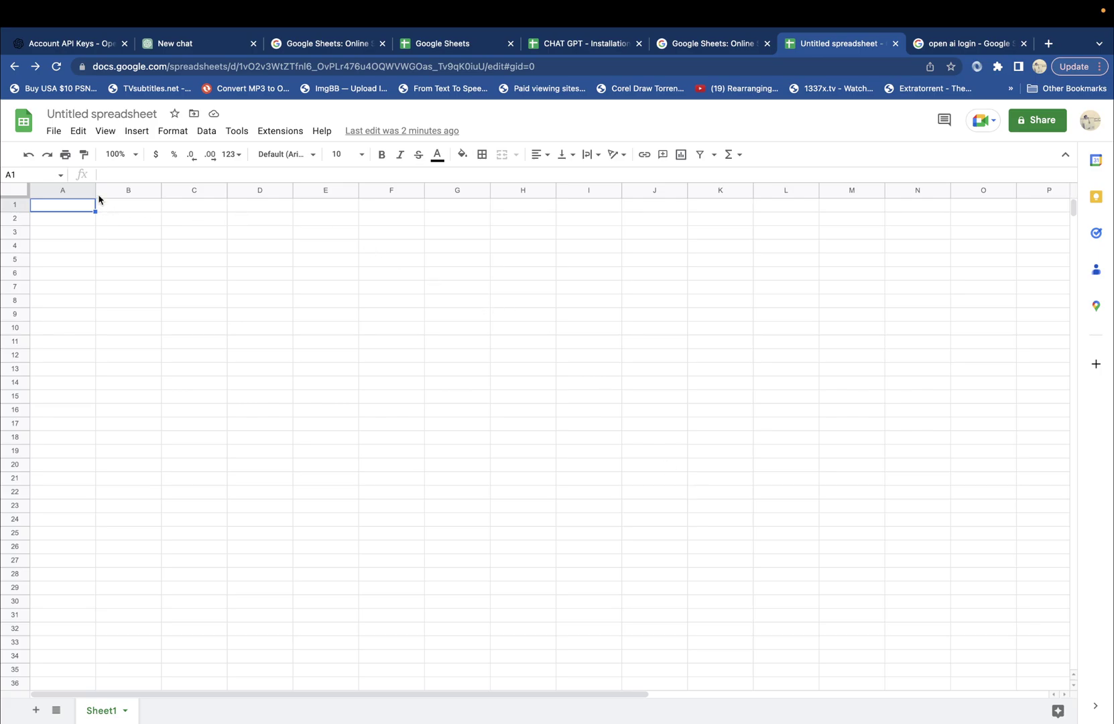
# Step: Widen column A and give row 1 a custom height via Resize row
pyautogui.moveTo(96, 192); pyautogui.dragTo(307, 195)
pyautogui.rightClick(14, 205)
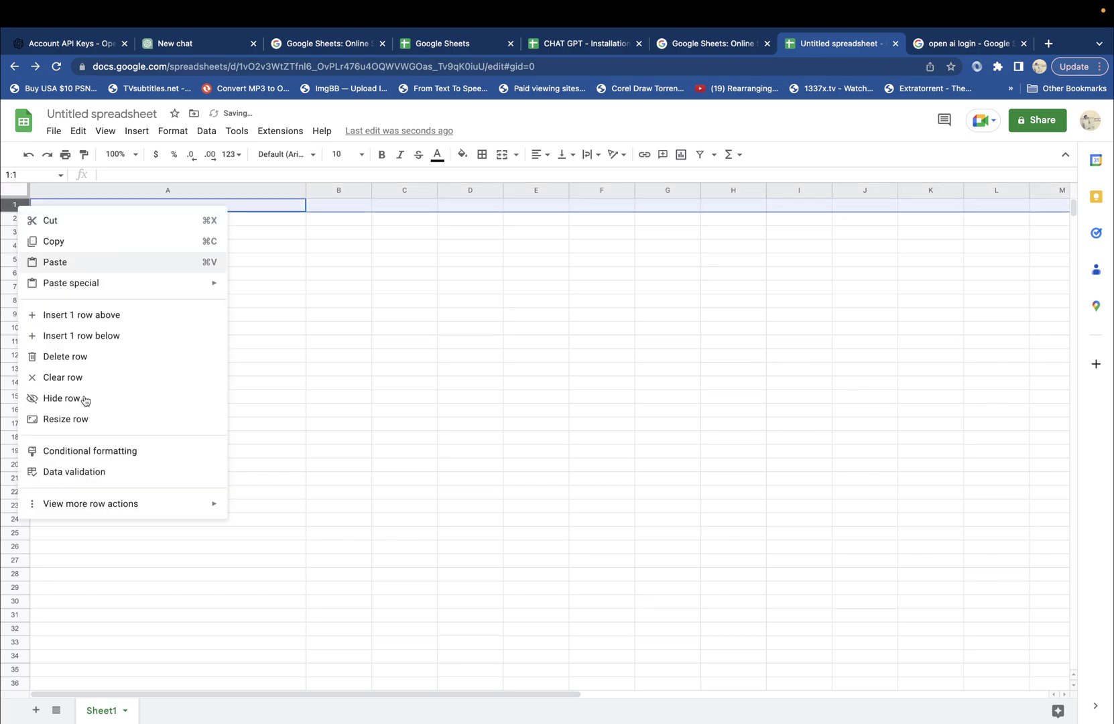
pyautogui.click(73, 420)
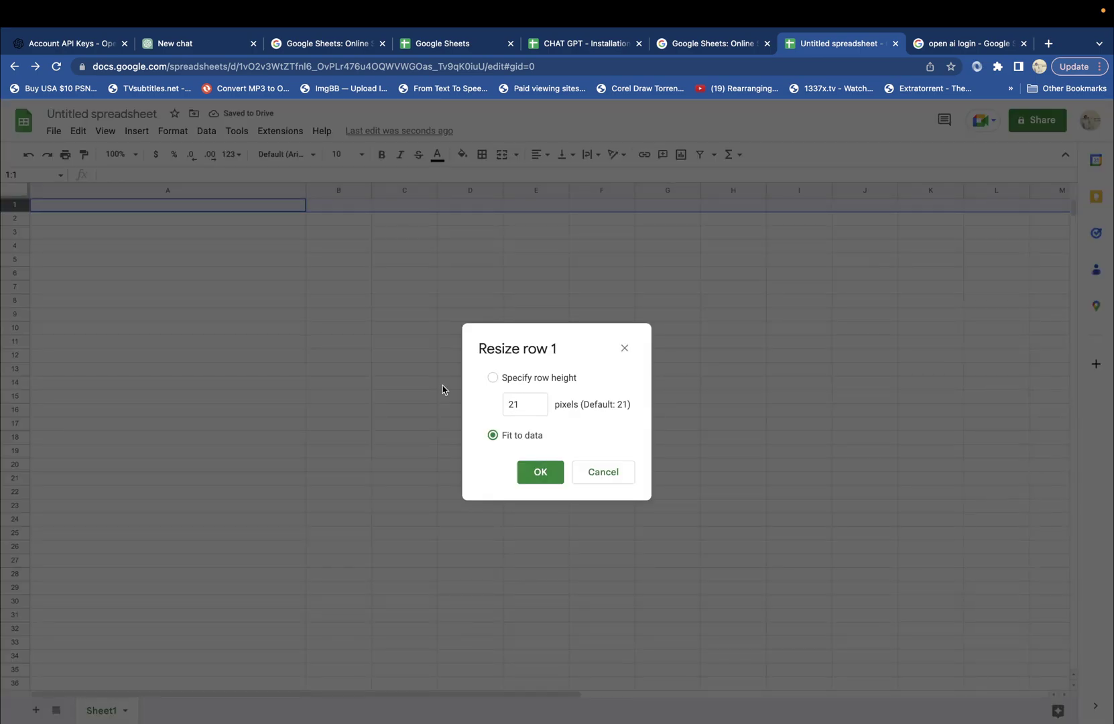
pyautogui.click(493, 377)
pyautogui.click(525, 405)
pyautogui.press('BackSpace')
pyautogui.press('BackSpace')
pyautogui.press('Return')
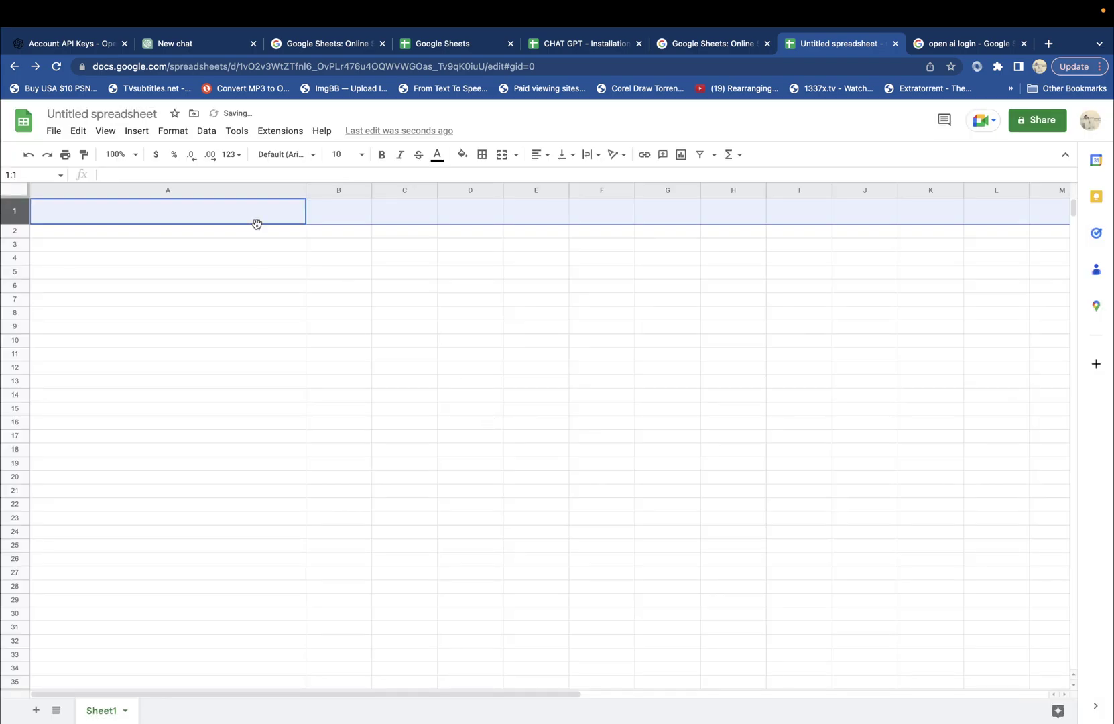
# Step: Enter 'Give me 3 tags lines about beauty brand.' in A1, correcting typos
pyautogui.doubleClick(256, 209)
pyautogui.write('Hi')
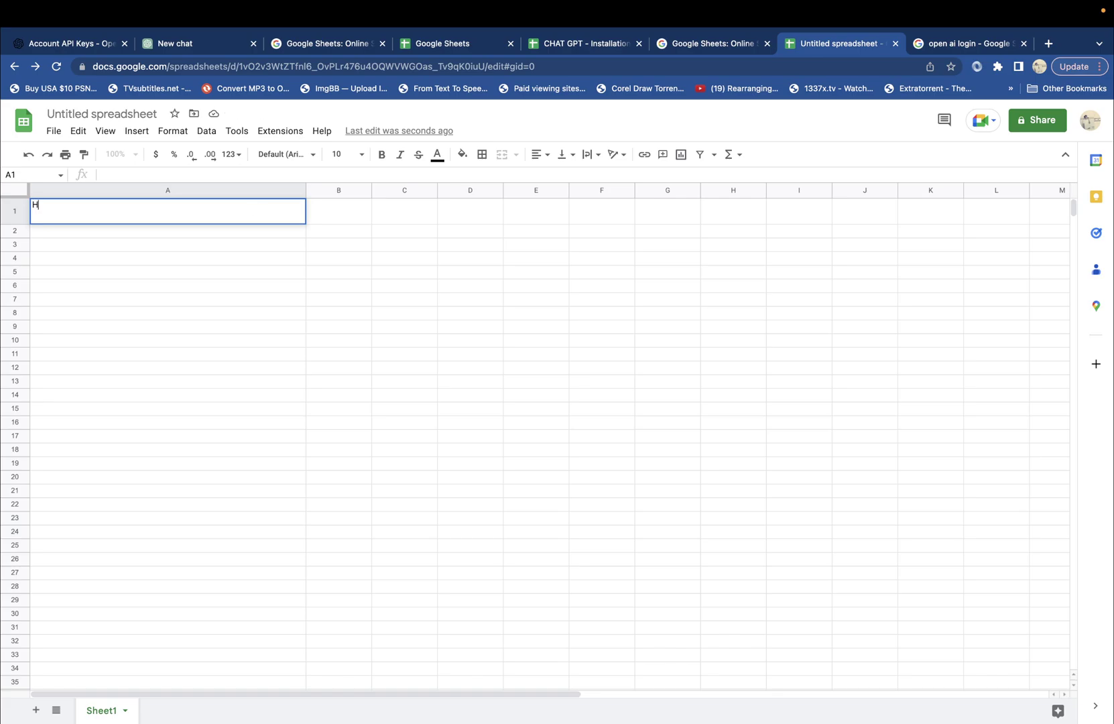
pyautogui.press('BackSpace')
pyautogui.press('BackSpace')
pyautogui.write('Give me 3 tags')
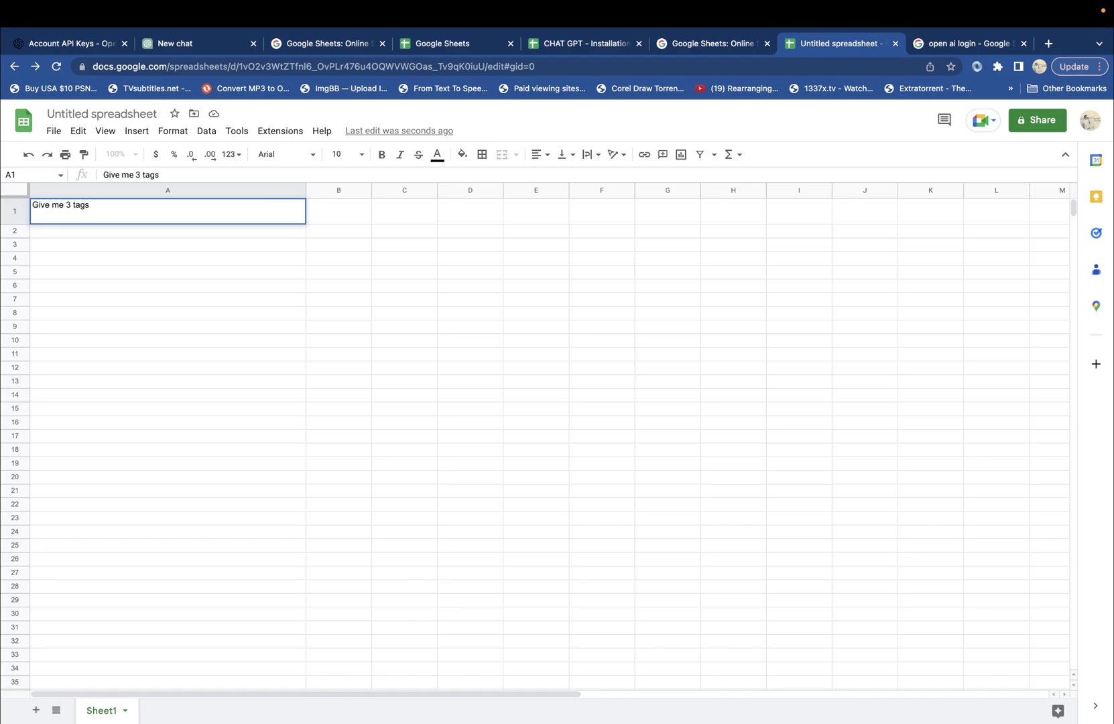
pyautogui.write('lines about beaity')
pyautogui.press('BackSpace')
pyautogui.press('BackSpace')
pyautogui.write('uty ')
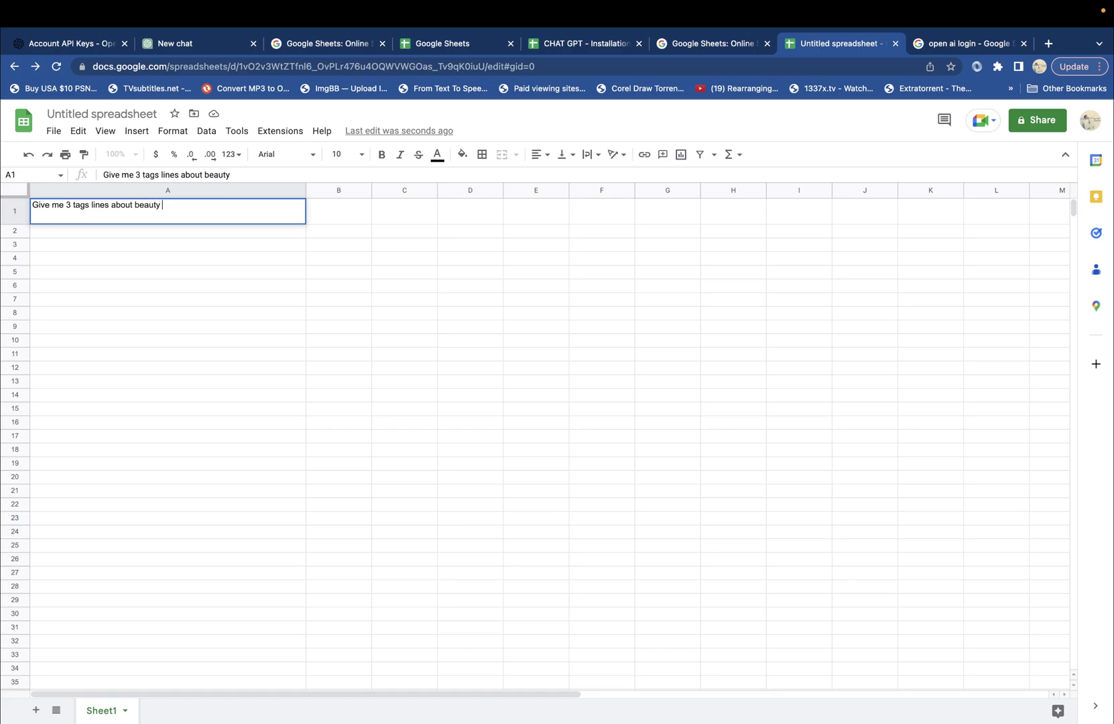
pyautogui.write('brand. Make sure')
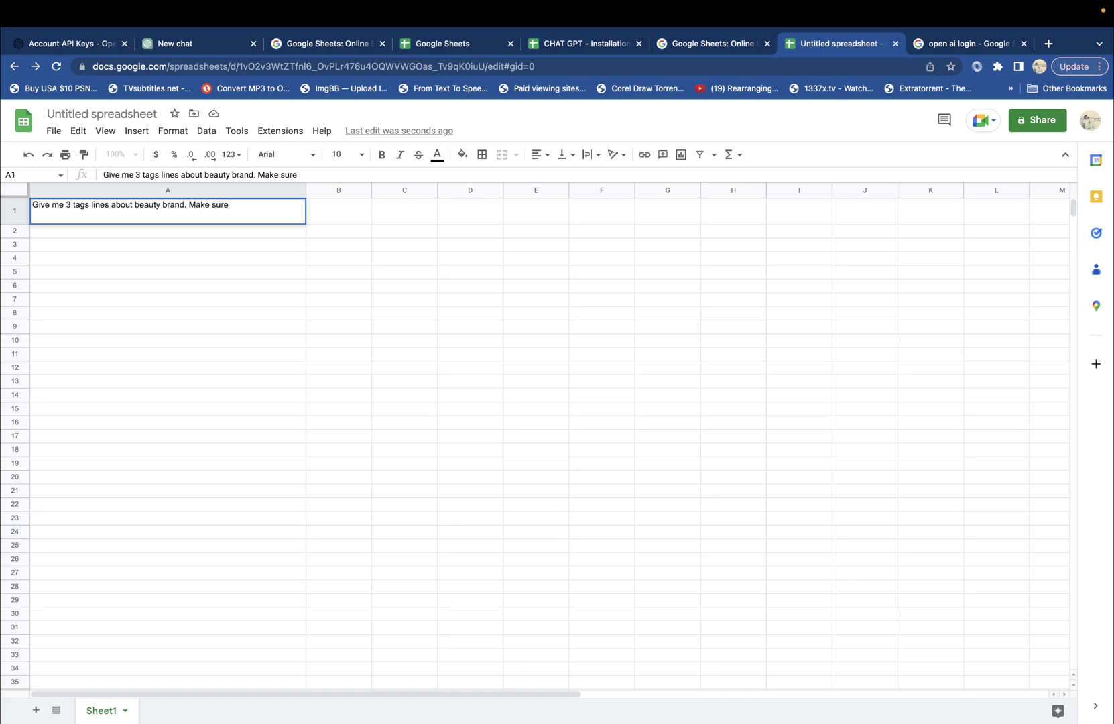
pyautogui.press('BackSpace')
pyautogui.press('BackSpace')
pyautogui.press('BackSpace')
pyautogui.press('BackSpace')
pyautogui.press('BackSpace')
pyautogui.press('BackSpace')
pyautogui.press('BackSpace')
pyautogui.press('BackSpace')
pyautogui.press('BackSpace')
# Step: Enter =GPT_LIST(a1,,1) in B1 and widen column B to show the three taglines
pyautogui.doubleClick(363, 209)
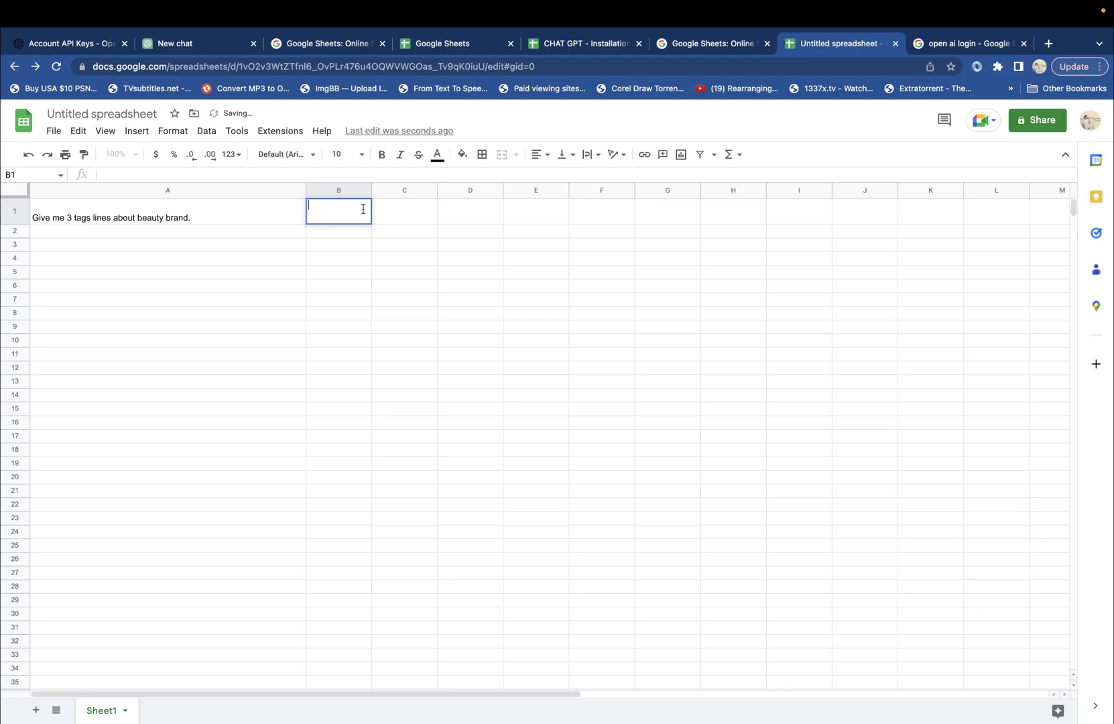
pyautogui.click(365, 173)
pyautogui.write('=gpt')
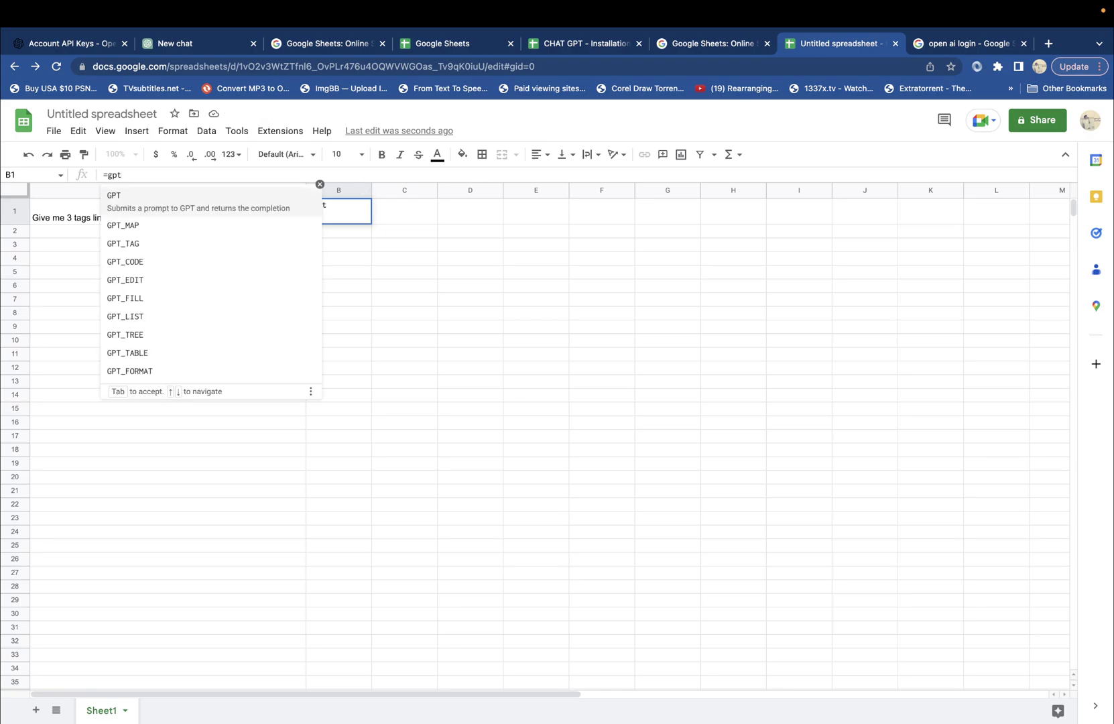
pyautogui.write('_lis')
pyautogui.click(269, 206)
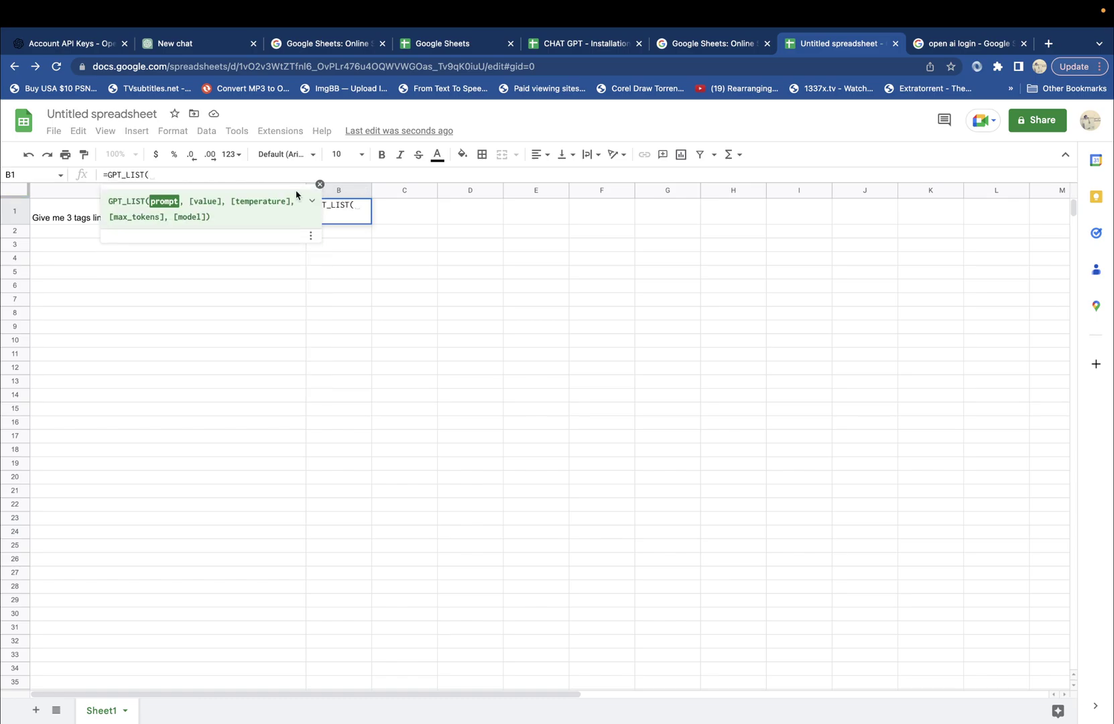
pyautogui.write('a4')
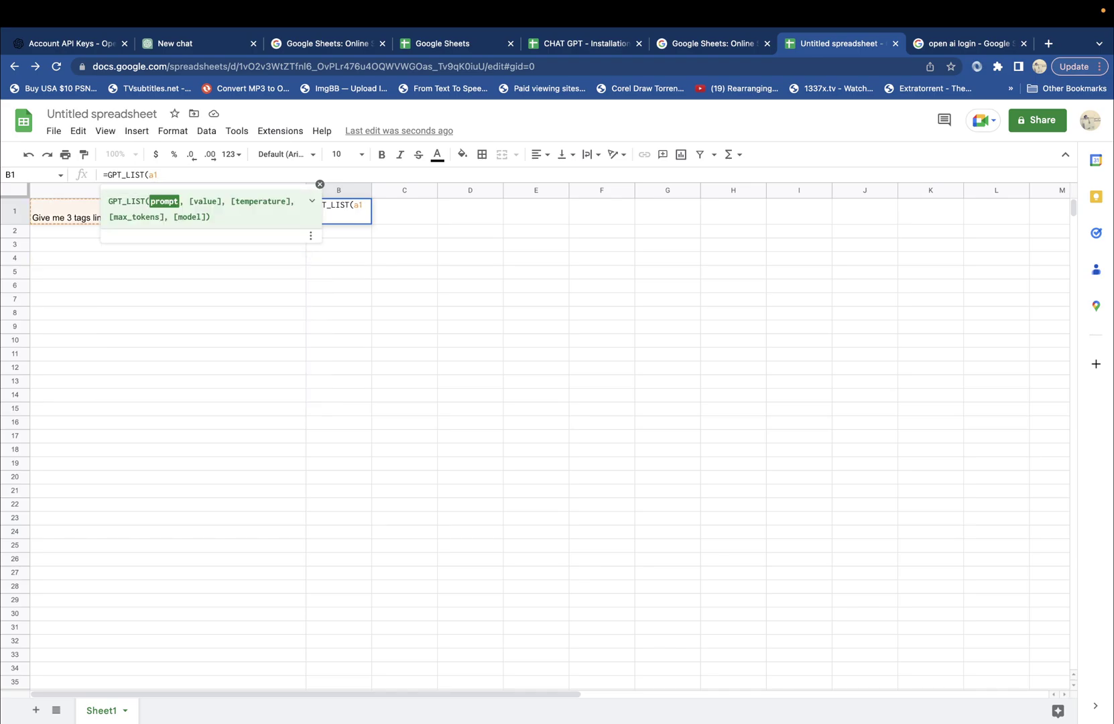
pyautogui.write(',,1)')
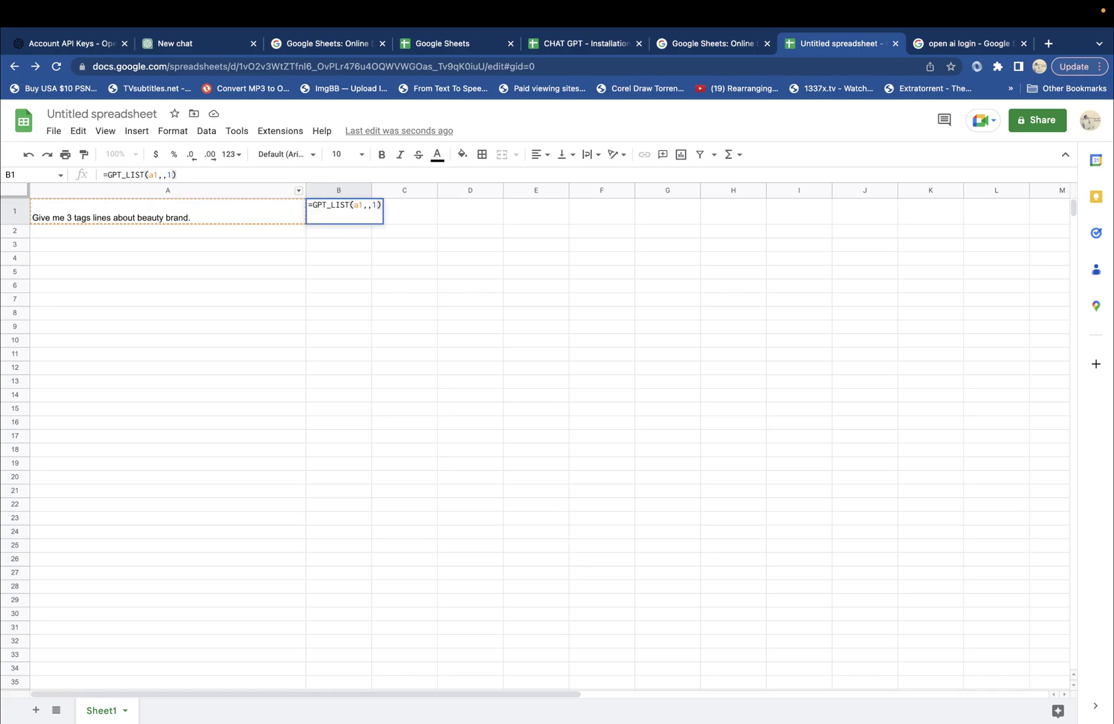
pyautogui.press('Return')
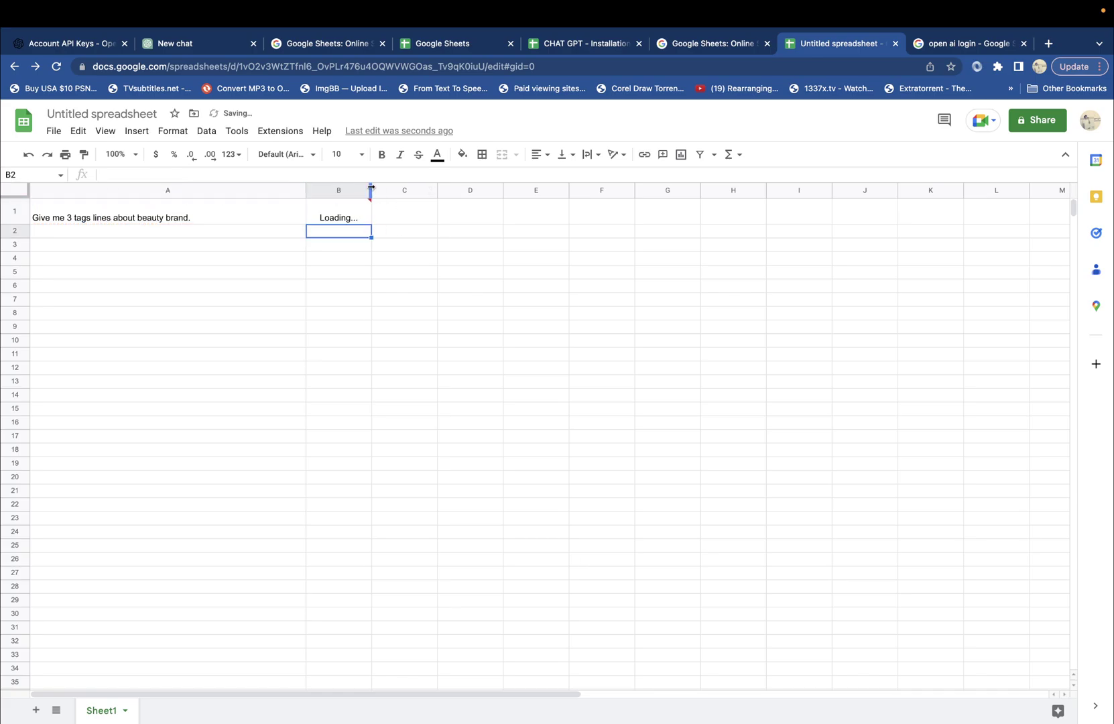
pyautogui.moveTo(371, 191); pyautogui.dragTo(614, 191)
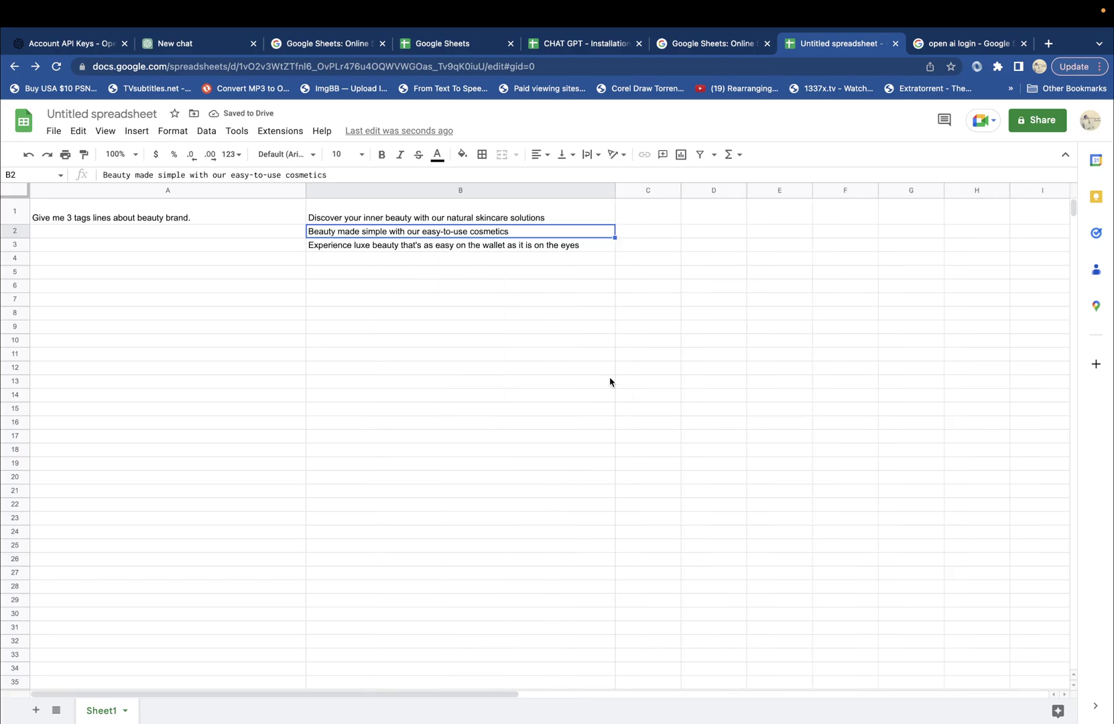
pyautogui.click(328, 275)
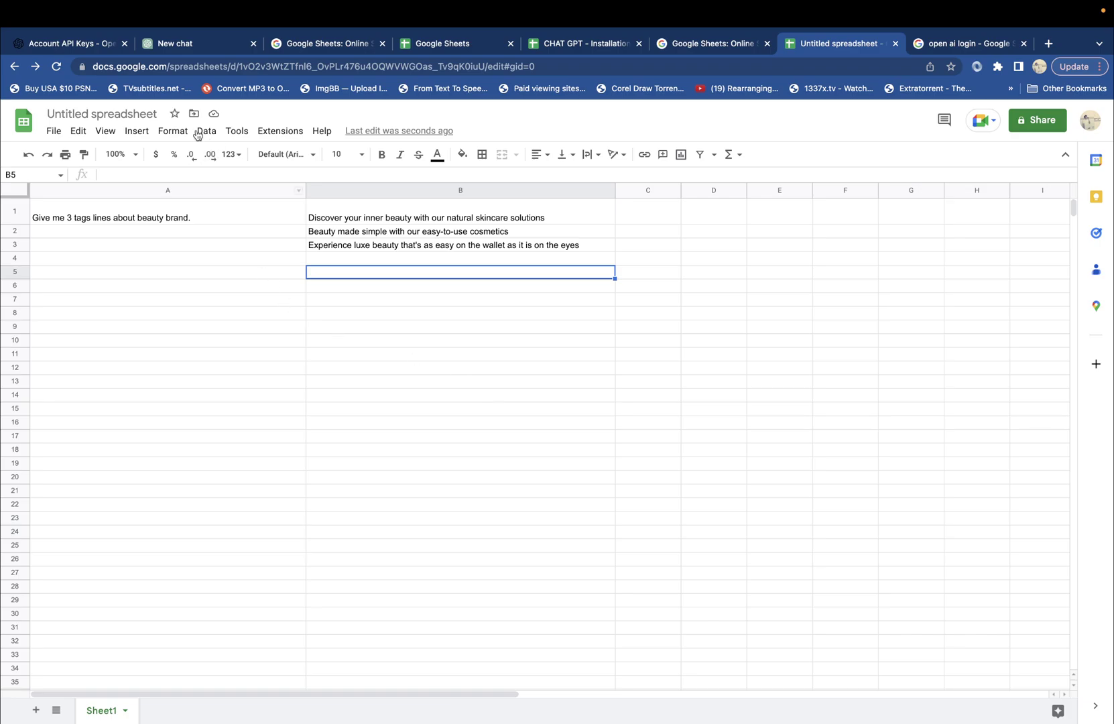
# Step: Open the OpenAI Usage page and highlight the $18.00 free trial credit, then leave full screen
pyautogui.click(95, 49)
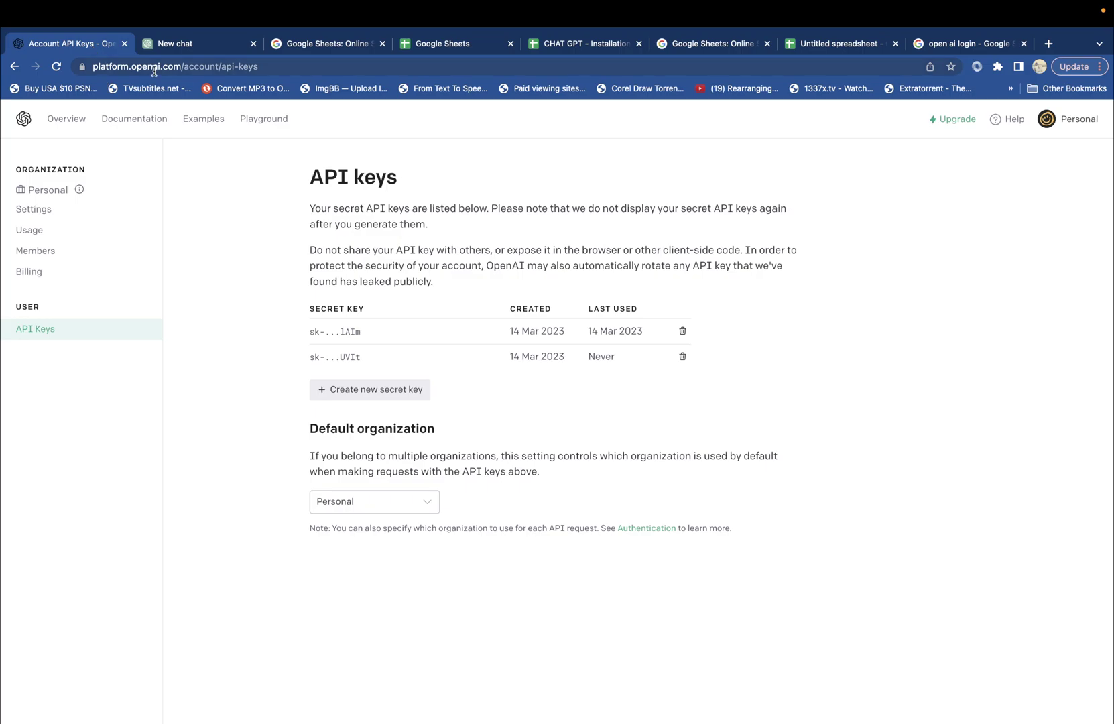
pyautogui.click(29, 234)
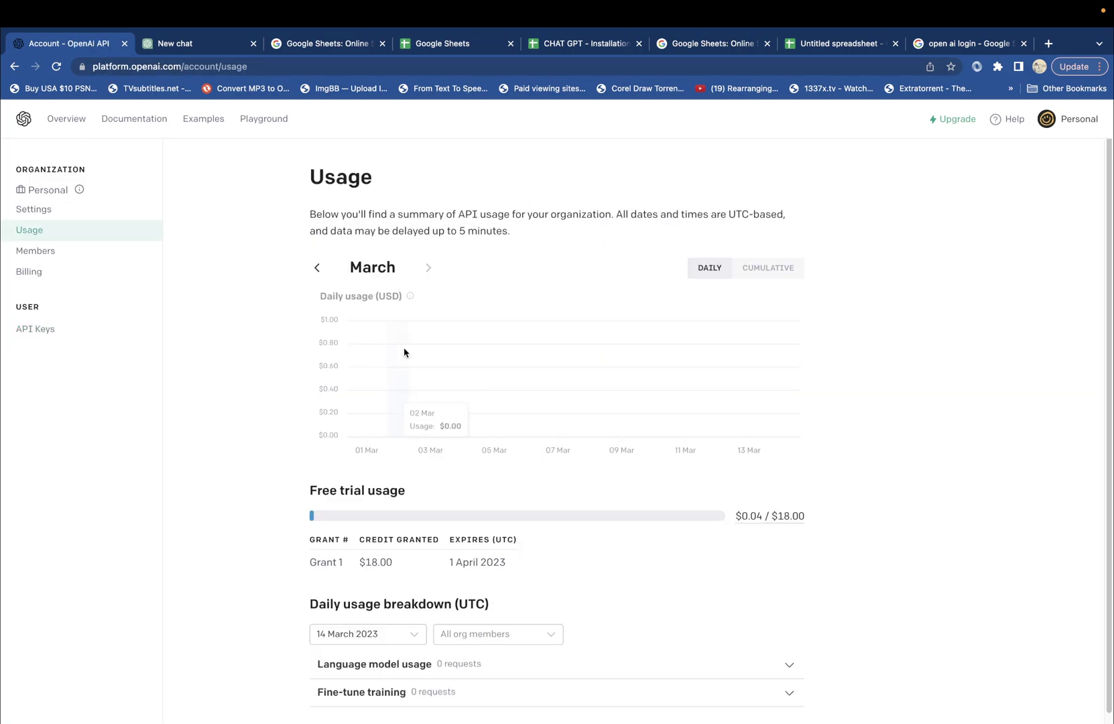
pyautogui.scroll(-1, 404, 350)
pyautogui.moveTo(809, 506); pyautogui.dragTo(780, 506)
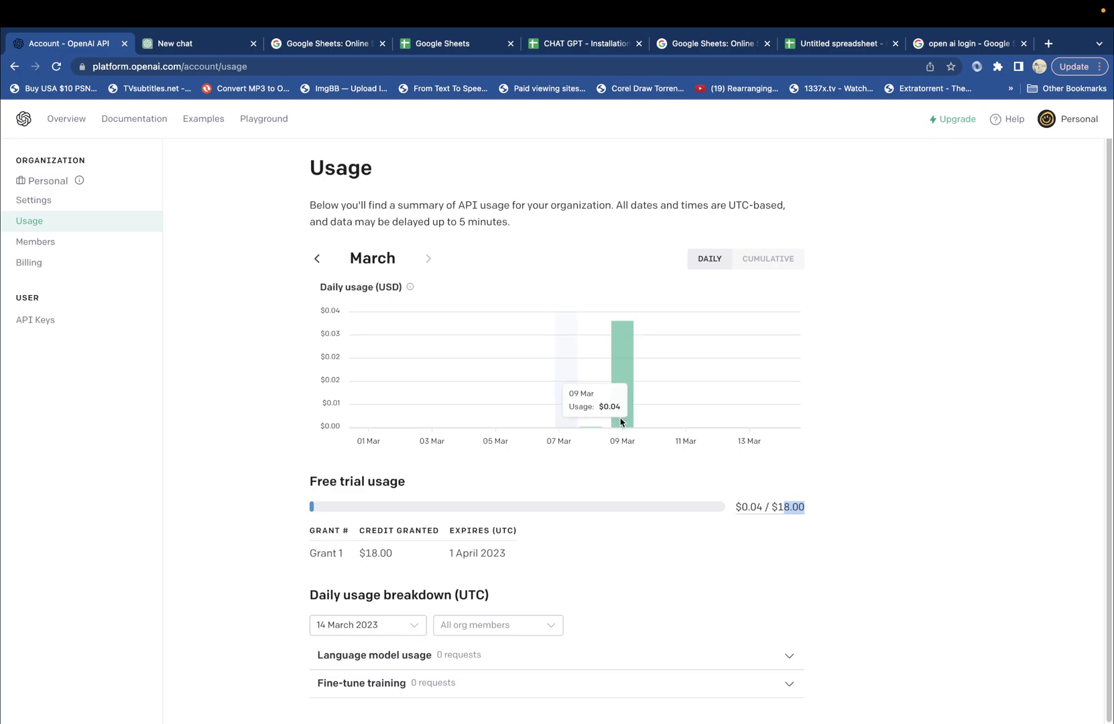
pyautogui.scroll(-1, 675, 465)
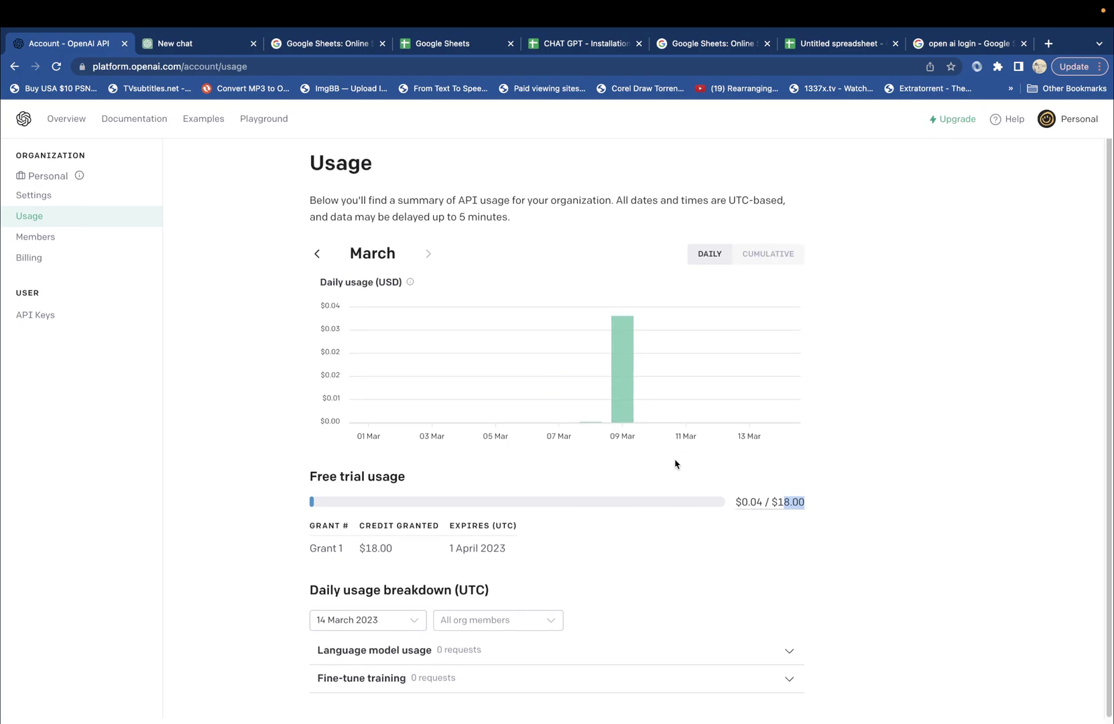
pyautogui.scroll(1, 674, 465)
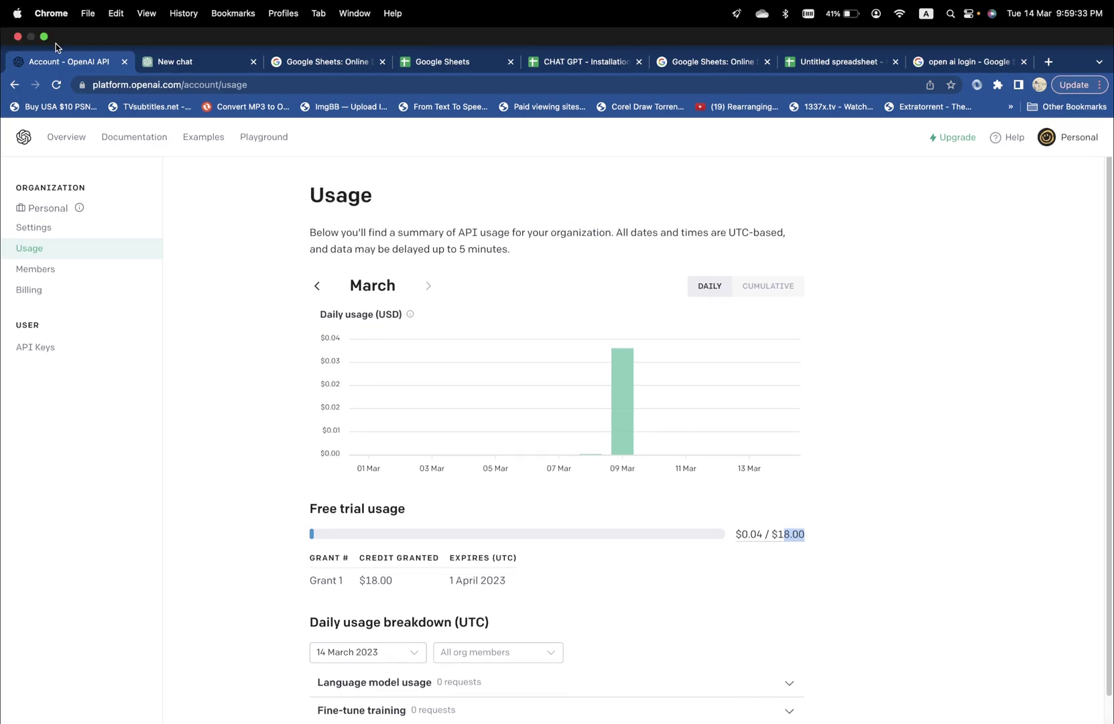
pyautogui.click(45, 37)
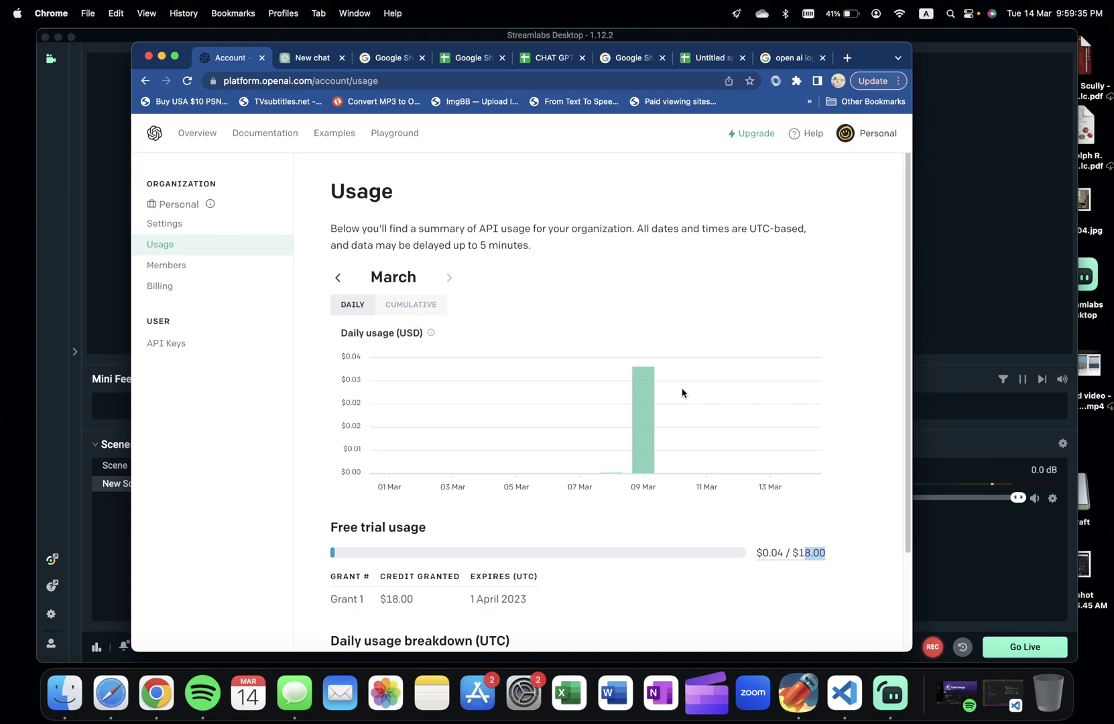